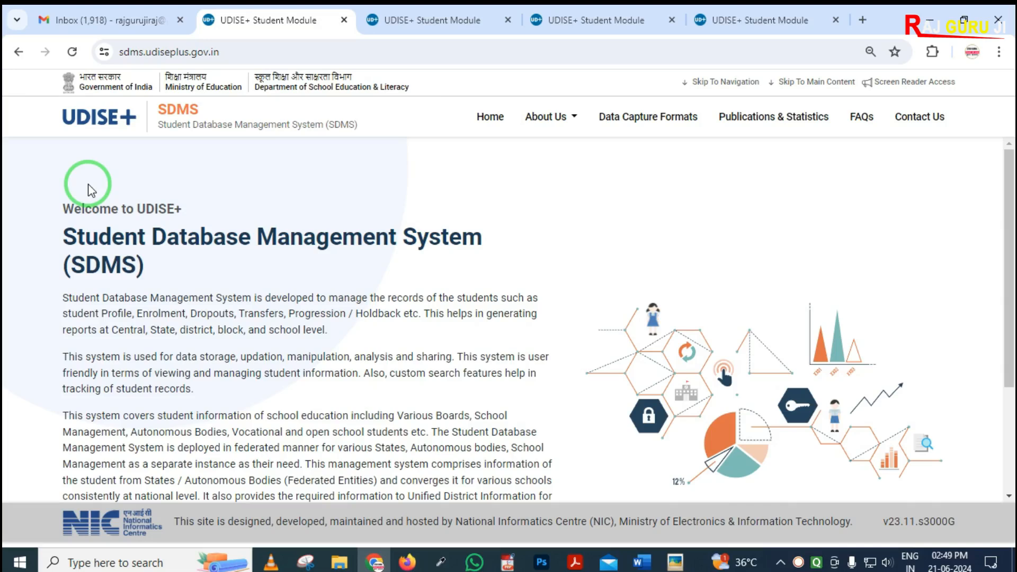
# Open the list of Dropbox Students for the school in the first tab that shows the school dashboard.
pyautogui.click(397, 22)
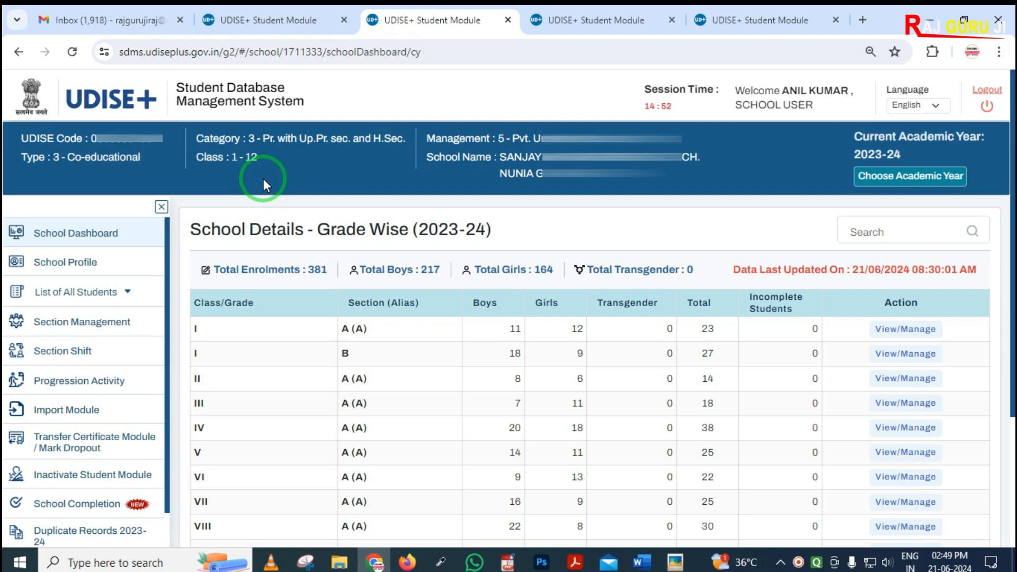
pyautogui.moveTo(7, 190)
pyautogui.mouseDown()
pyautogui.moveTo(18, 318)
pyautogui.moveTo(50, 405)
pyautogui.moveTo(129, 529)
pyautogui.moveTo(166, 527)
pyautogui.mouseUp()
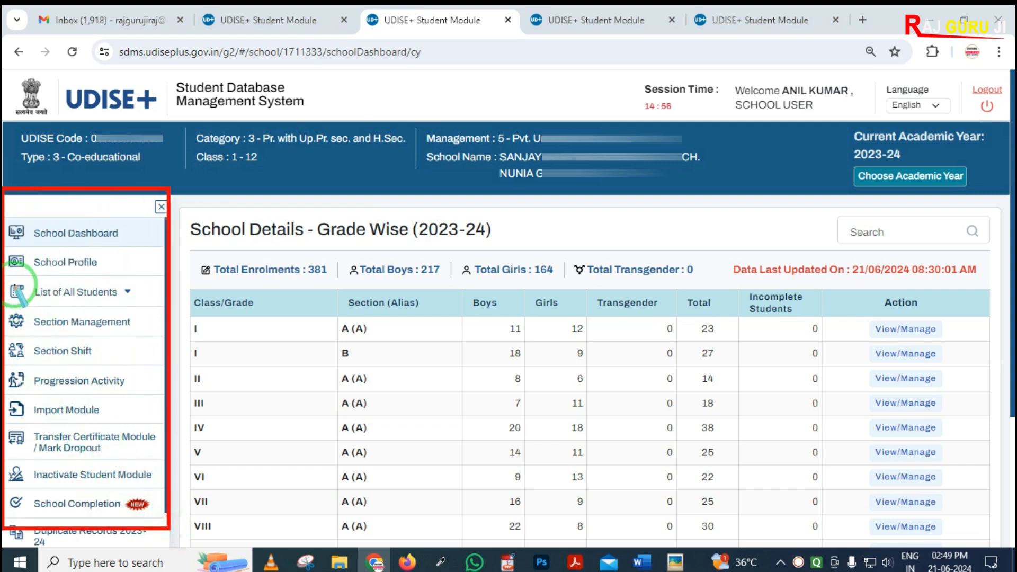
pyautogui.moveTo(8, 275)
pyautogui.mouseDown()
pyautogui.moveTo(47, 297)
pyautogui.moveTo(150, 306)
pyautogui.mouseUp()
pyautogui.rightClick(141, 304)
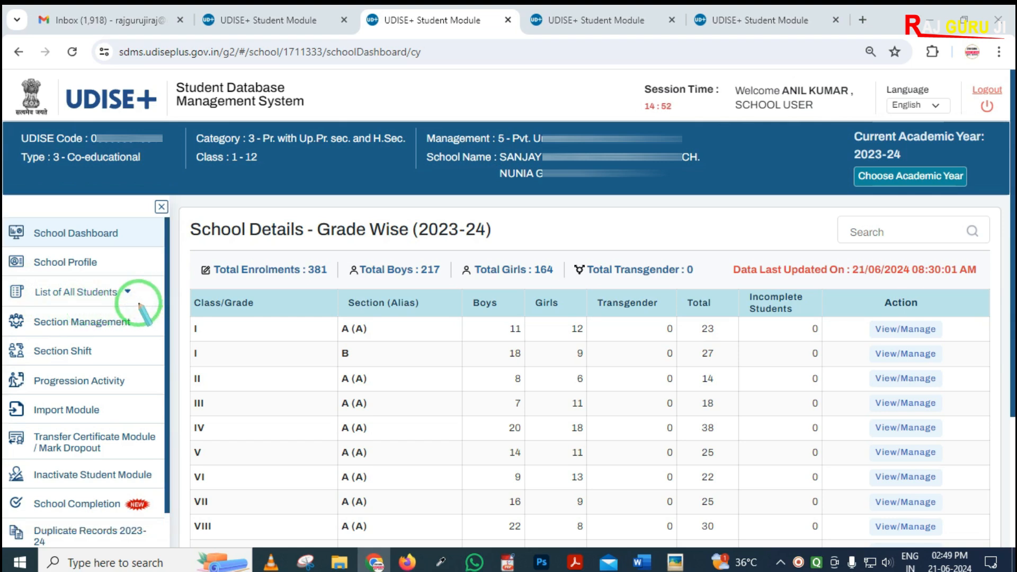
pyautogui.click(124, 291)
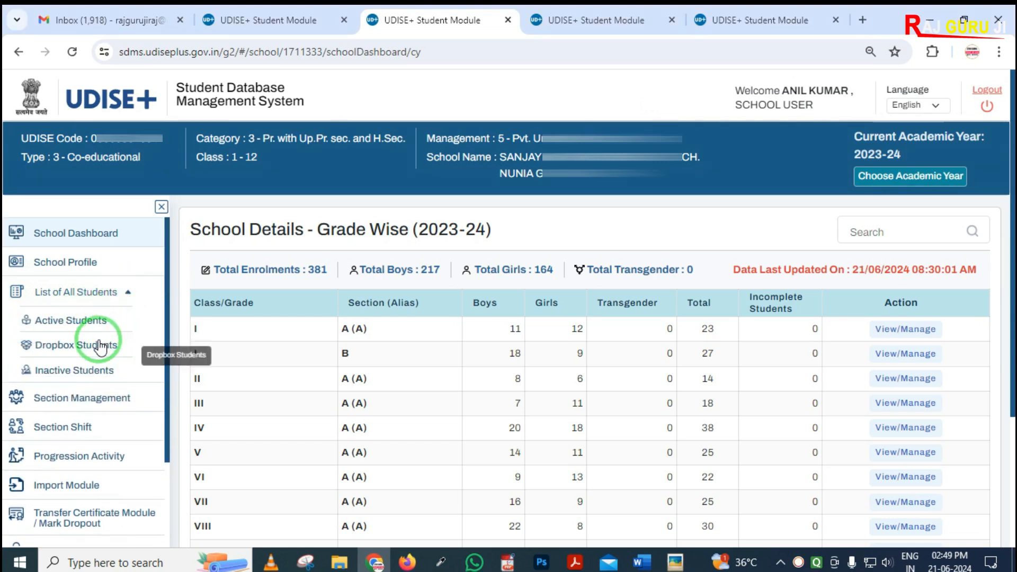
pyautogui.moveTo(8, 331)
pyautogui.mouseDown()
pyautogui.moveTo(33, 356)
pyautogui.moveTo(124, 355)
pyautogui.mouseUp()
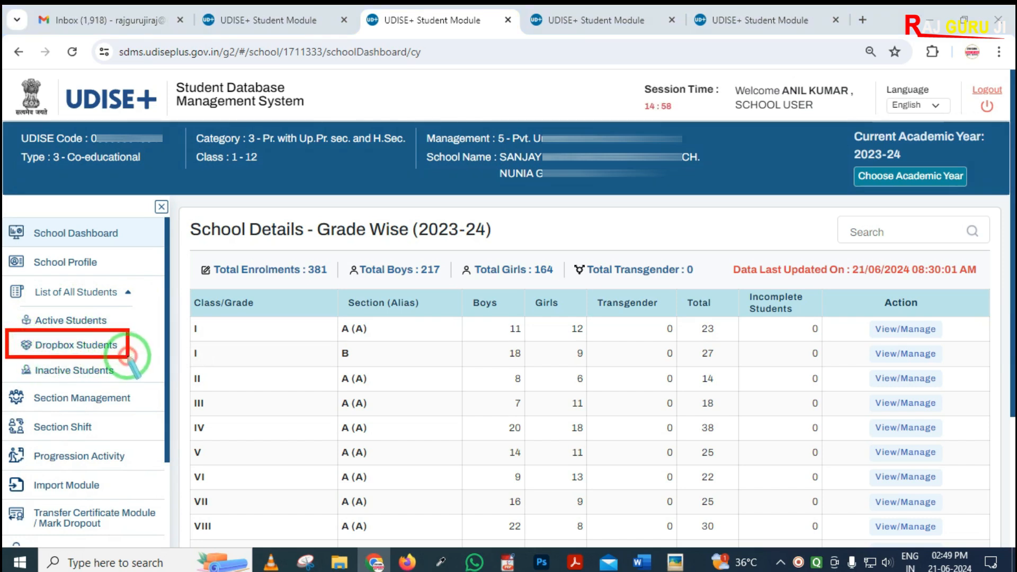
pyautogui.press('Escape')
pyautogui.click(85, 347)
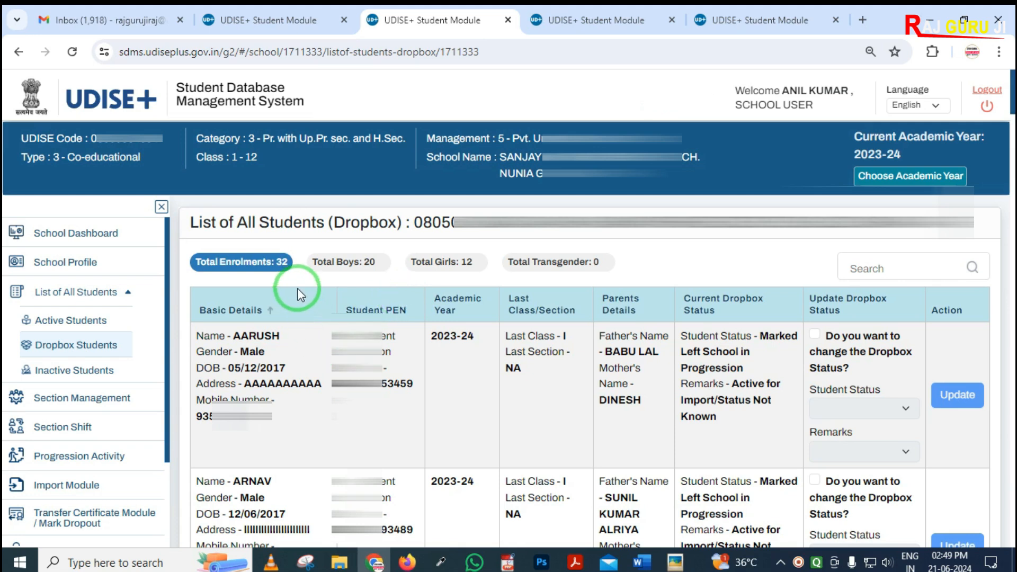
# Review the Dropbox student list and examine the second record's basic details, permanent education number and parents' names.
pyautogui.moveTo(184, 237)
pyautogui.mouseDown()
pyautogui.moveTo(294, 289)
pyautogui.moveTo(572, 281)
pyautogui.mouseUp()
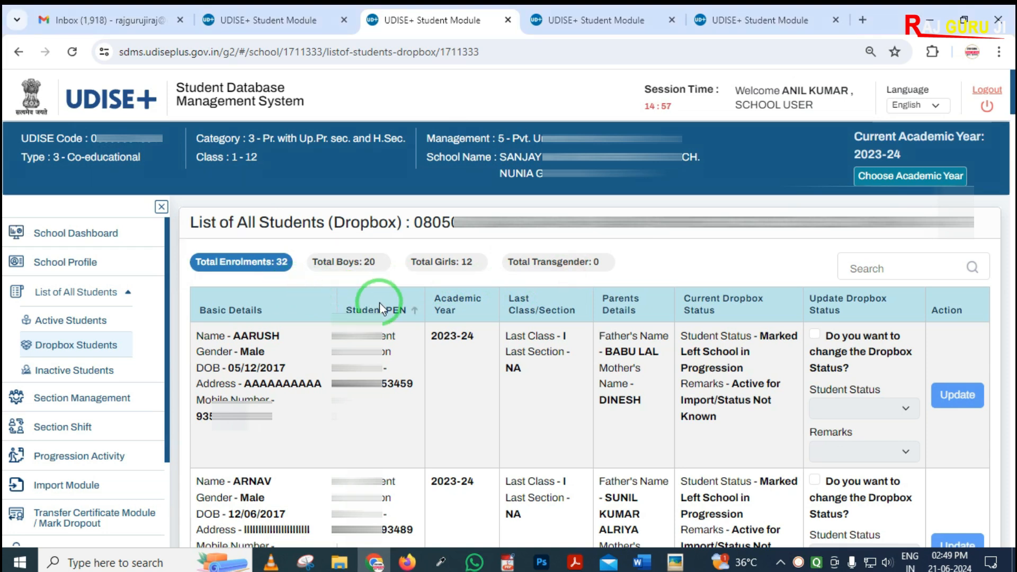
pyautogui.scroll(-6, 404, 317)
pyautogui.scroll(-10, 408, 321)
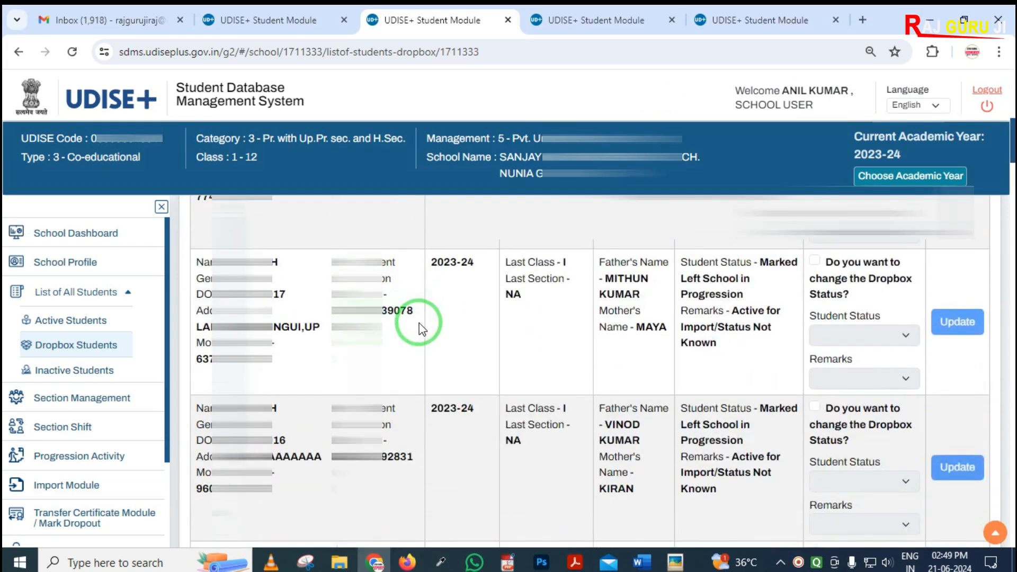
pyautogui.scroll(15, 444, 376)
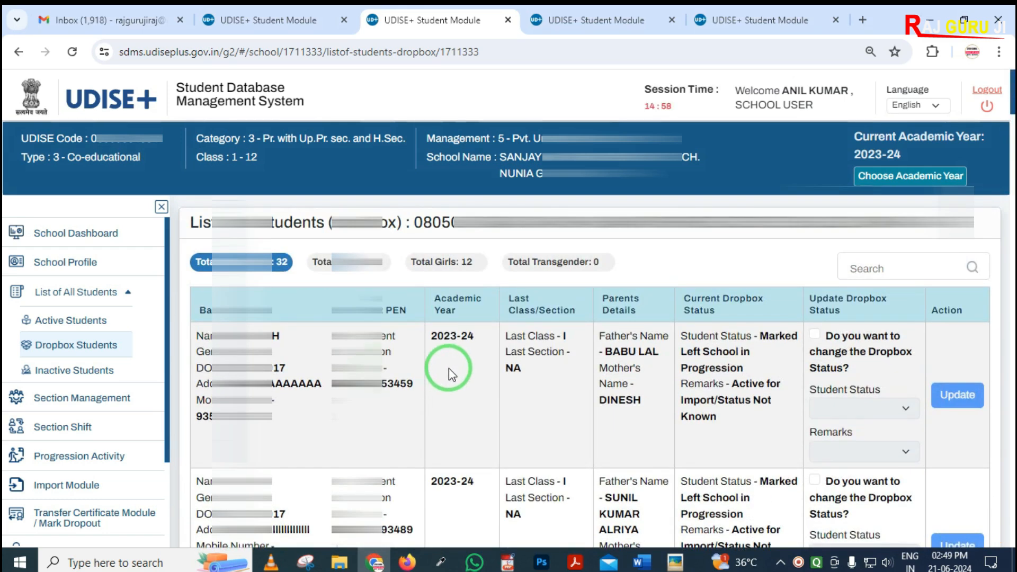
pyautogui.scroll(-2, 439, 353)
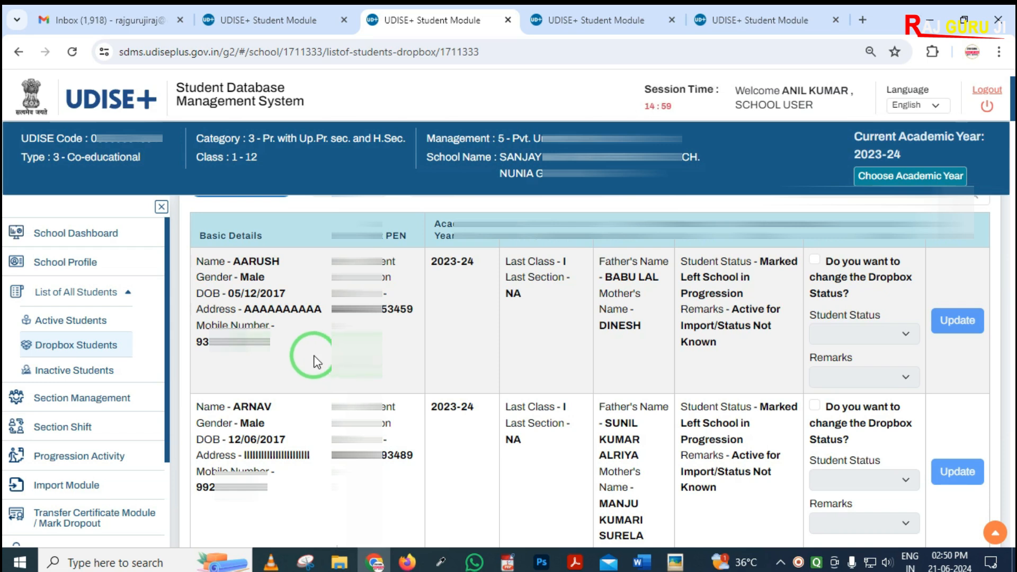
pyautogui.moveTo(273, 409); pyautogui.dragTo(237, 414)
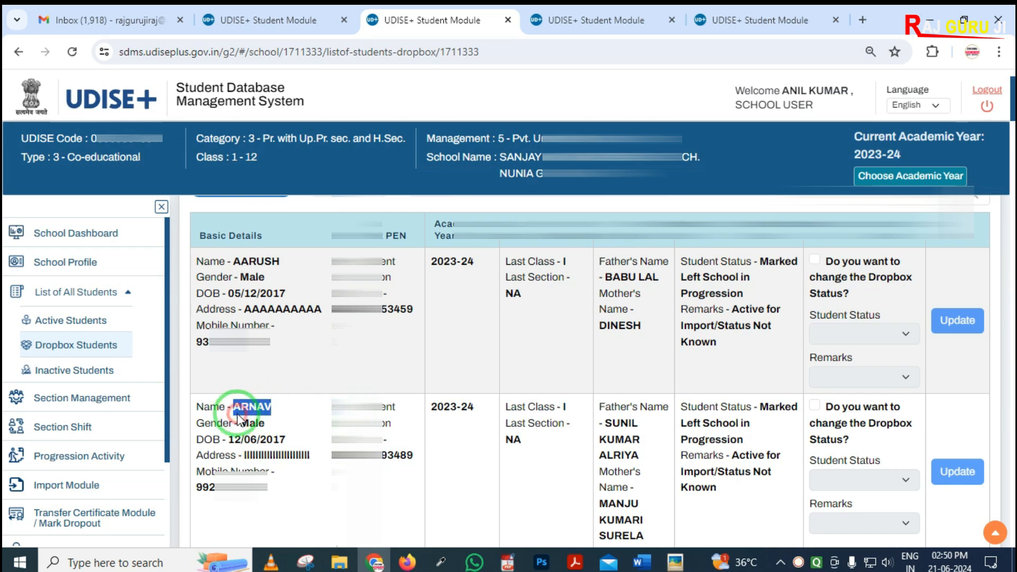
pyautogui.click(283, 430)
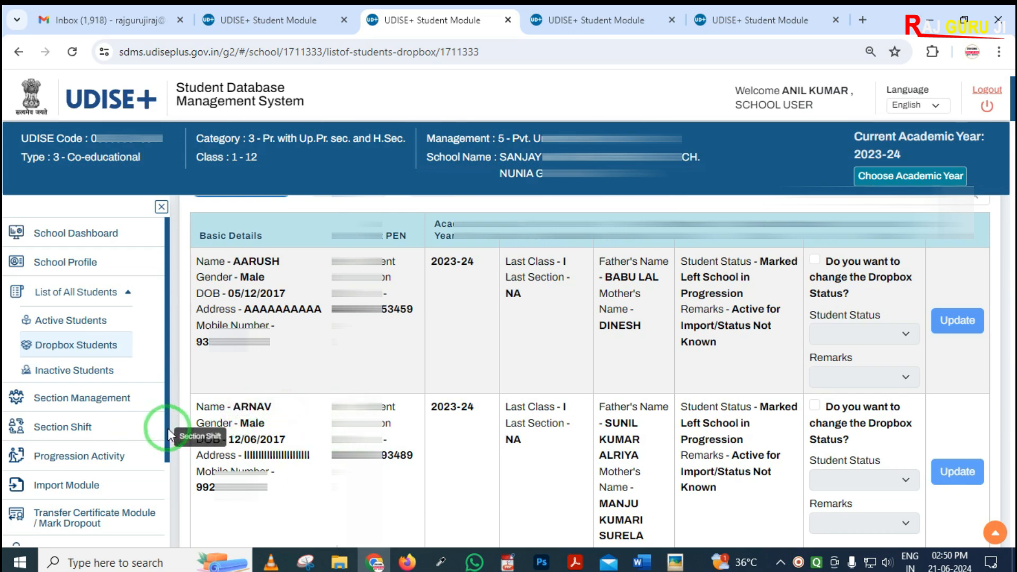
pyautogui.moveTo(192, 379); pyautogui.dragTo(270, 489)
pyautogui.moveTo(594, 397)
pyautogui.mouseDown()
pyautogui.moveTo(607, 494)
pyautogui.moveTo(652, 537)
pyautogui.mouseUp()
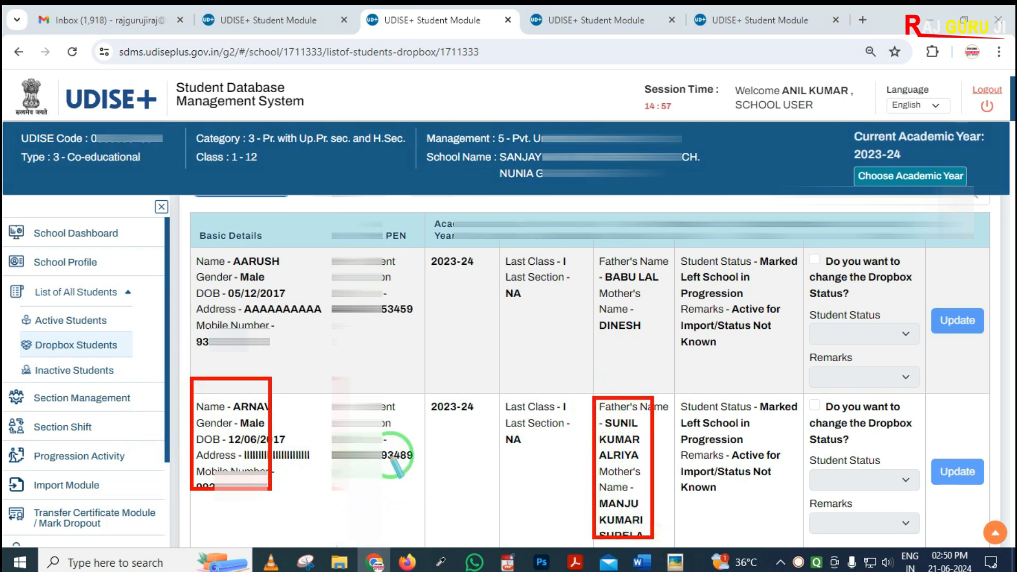
pyautogui.moveTo(389, 433); pyautogui.dragTo(432, 488)
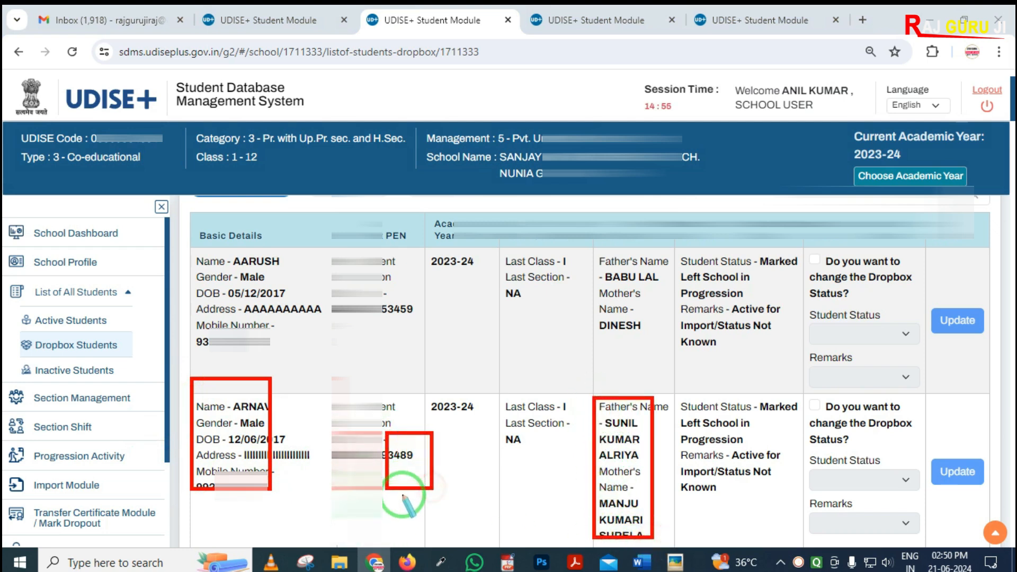
pyautogui.rightClick(404, 491)
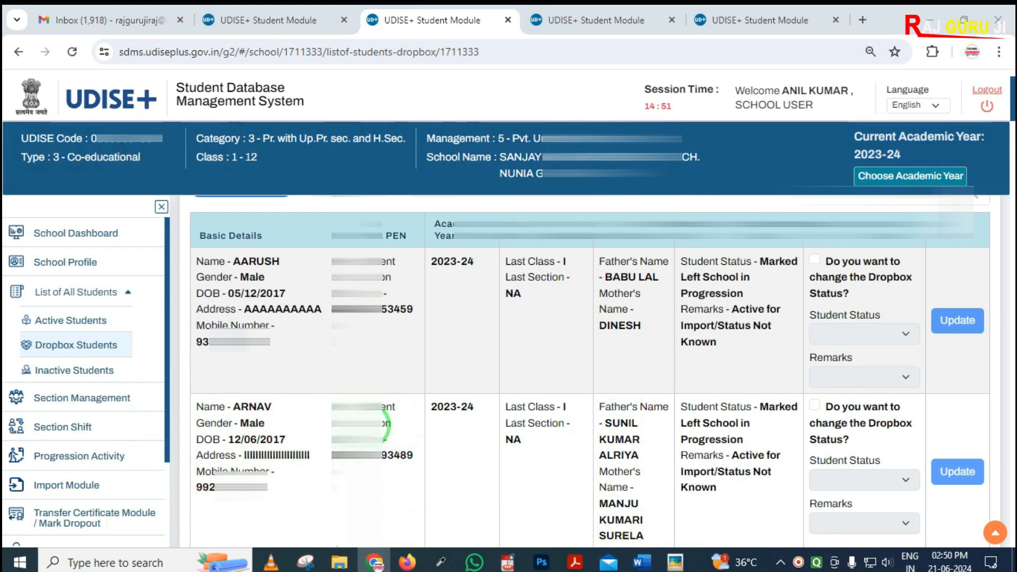
pyautogui.click(443, 412)
# Open the list of Active Students for 2023-24 in the next browser tab and check its heading.
pyautogui.click(555, 20)
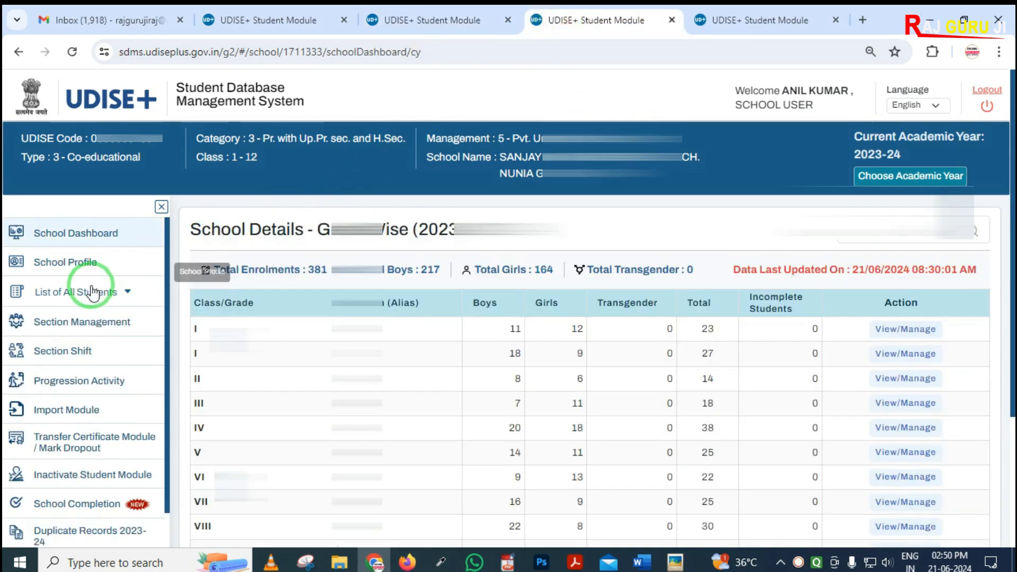
pyautogui.click(79, 297)
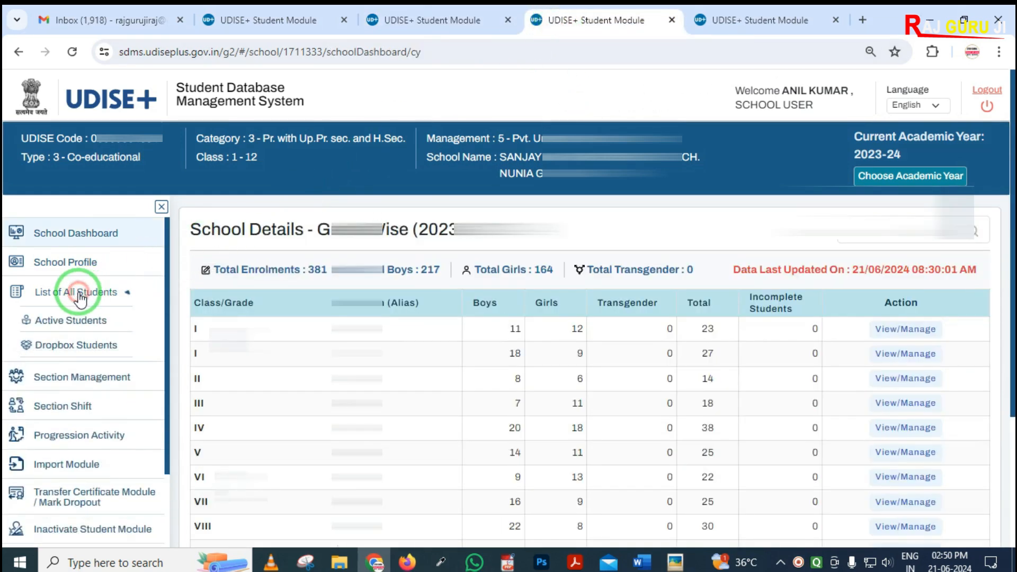
pyautogui.click(91, 326)
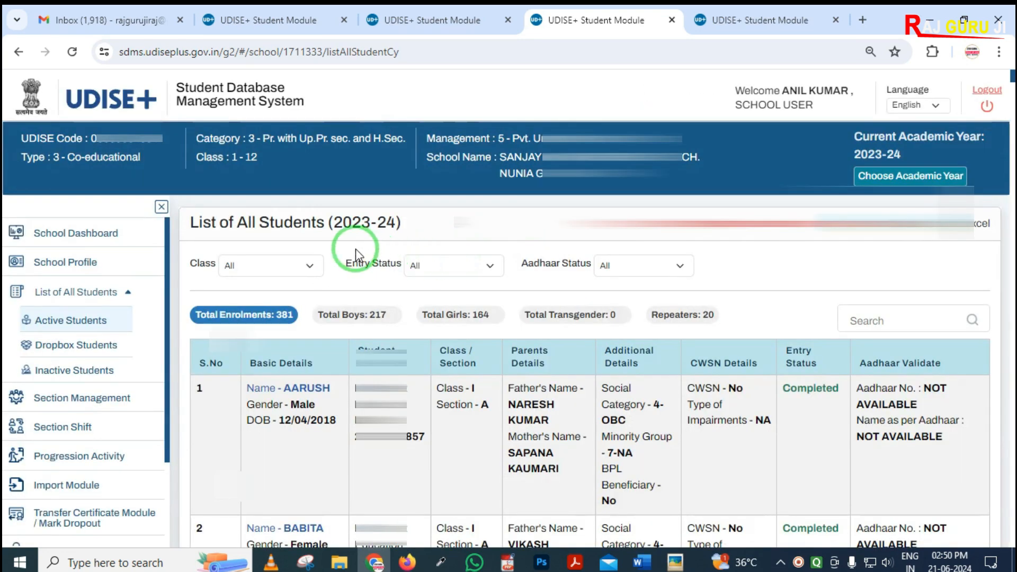
pyautogui.moveTo(309, 201)
pyautogui.mouseDown()
pyautogui.moveTo(341, 226)
pyautogui.moveTo(425, 247)
pyautogui.mouseUp()
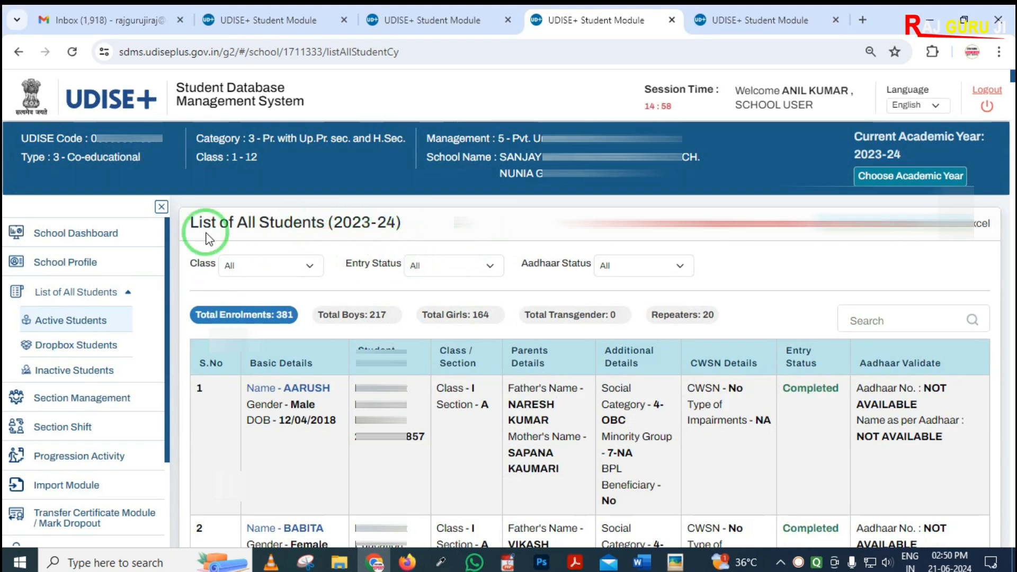
# Open the Progression Activity summary of all students in the last browser tab.
pyautogui.click(753, 20)
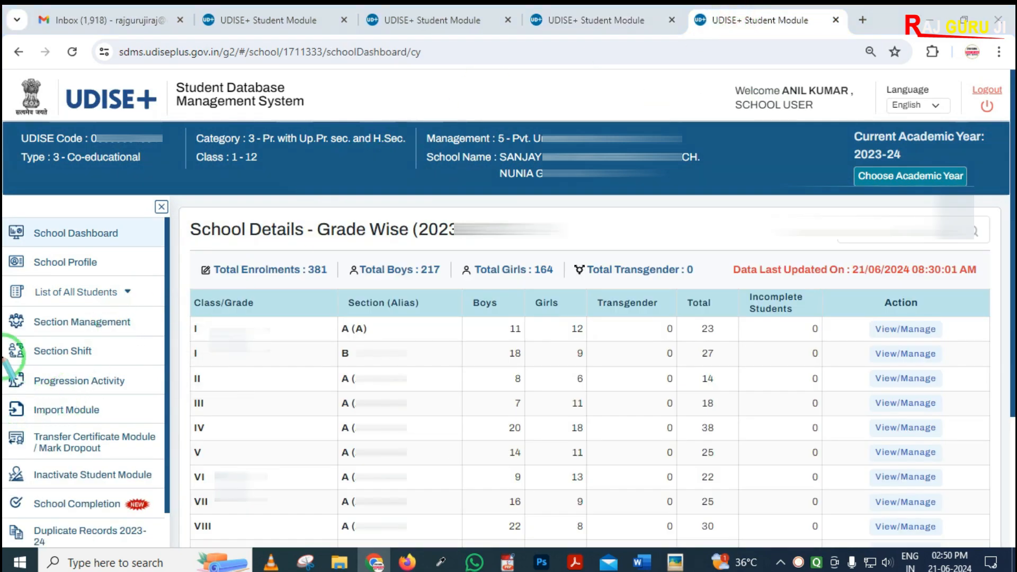
pyautogui.click(118, 382)
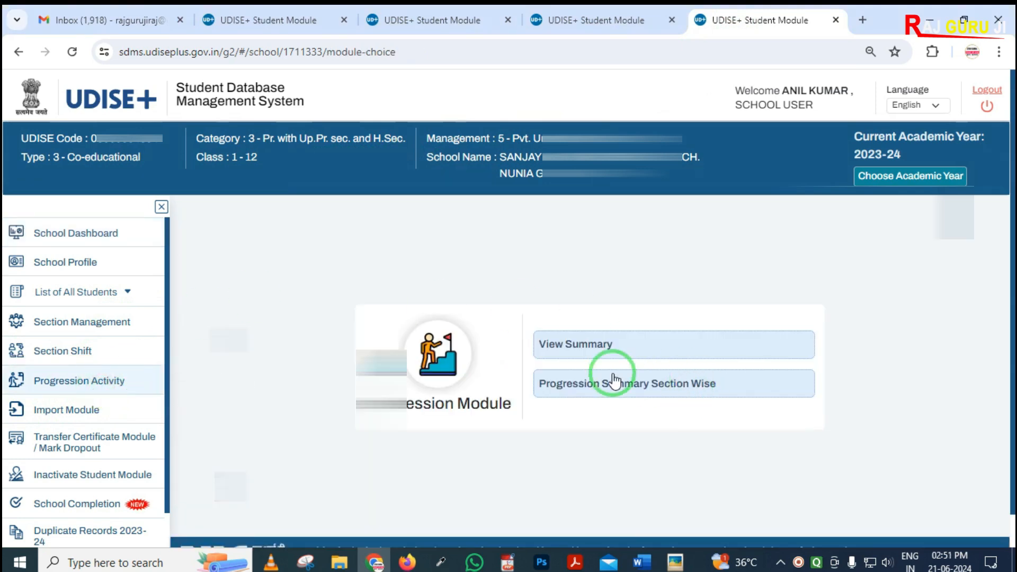
pyautogui.click(571, 348)
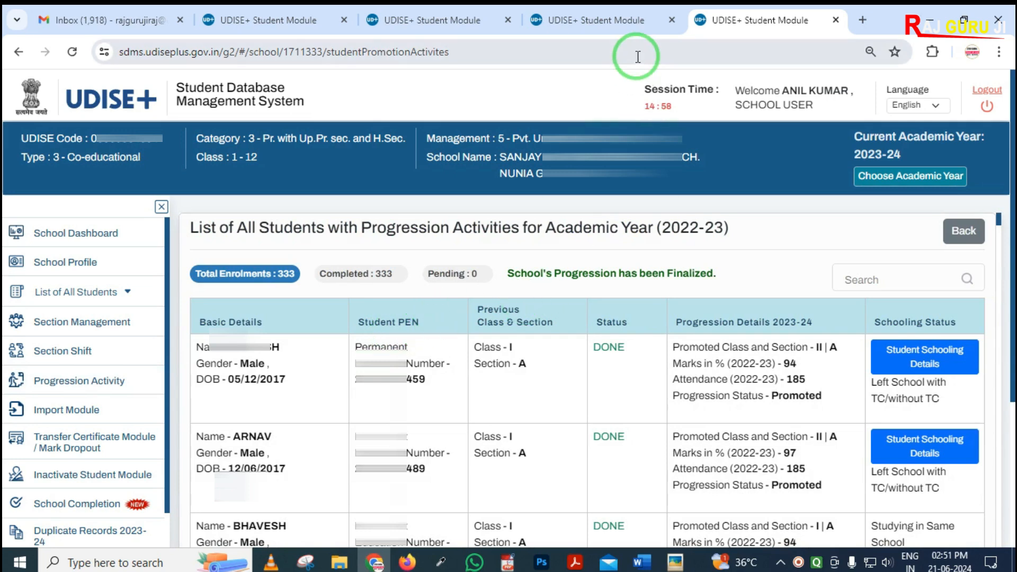
# Take the student's name from the second Dropbox record and find it on the Active Students page.
pyautogui.click(407, 20)
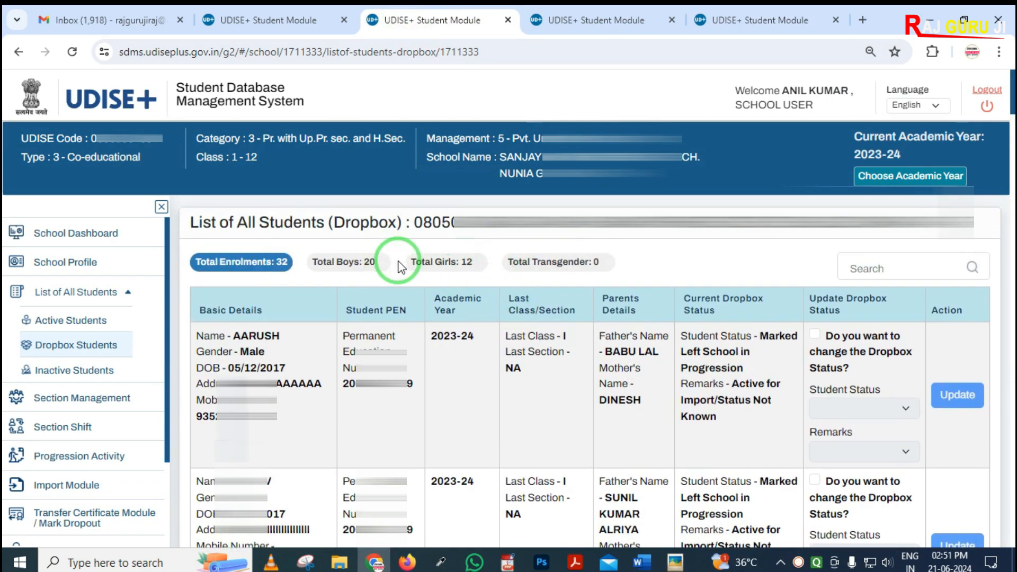
pyautogui.scroll(-3, 399, 266)
pyautogui.moveTo(272, 409); pyautogui.dragTo(231, 411)
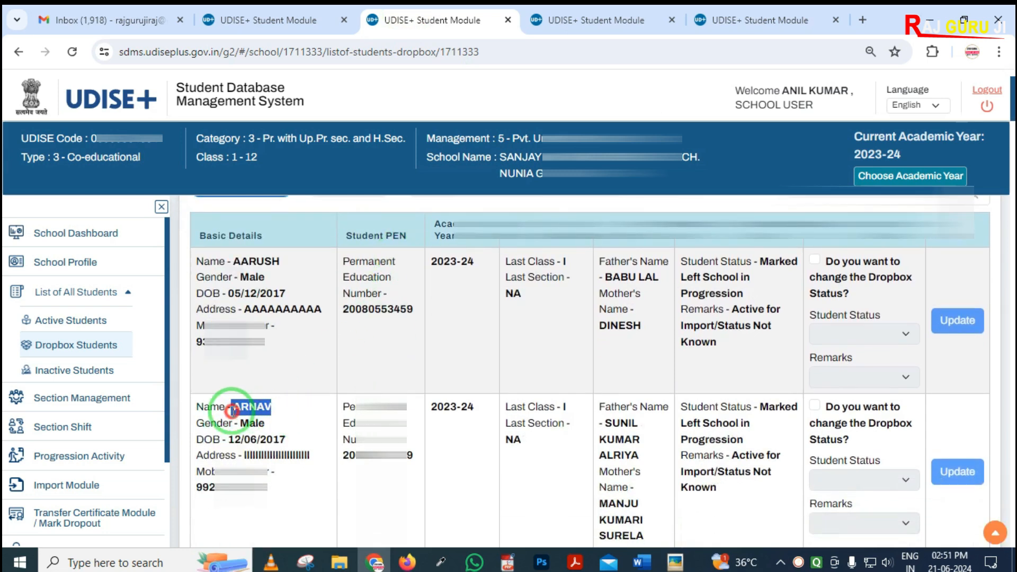
pyautogui.click(589, 21)
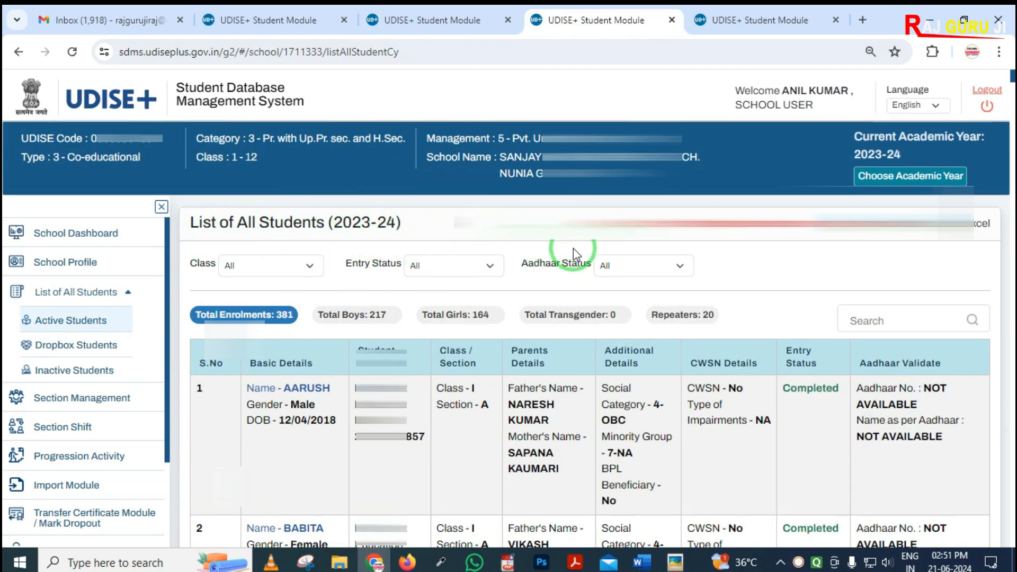
pyautogui.hotkey('ctrl', 'f')
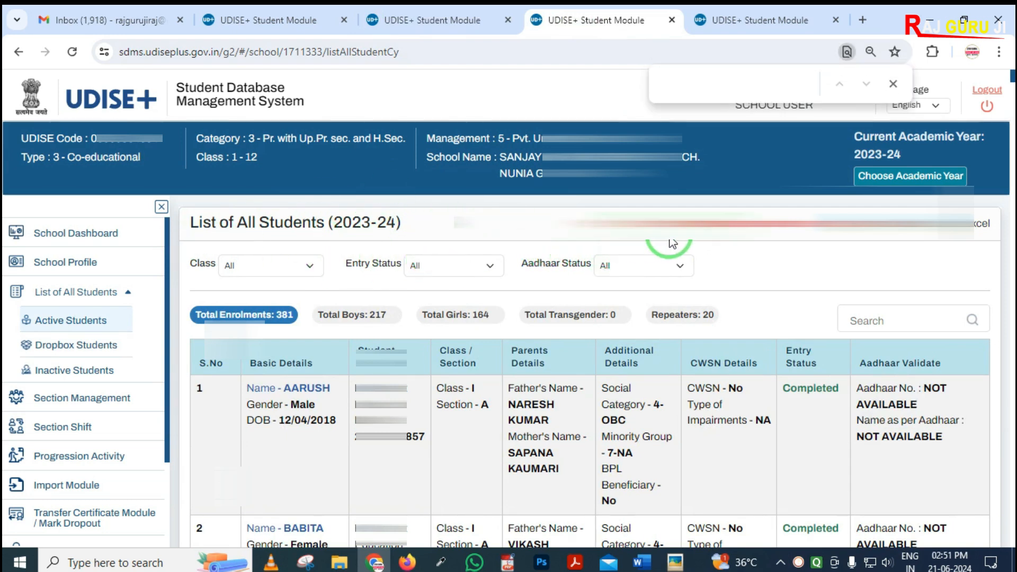
pyautogui.write('ARNAV')
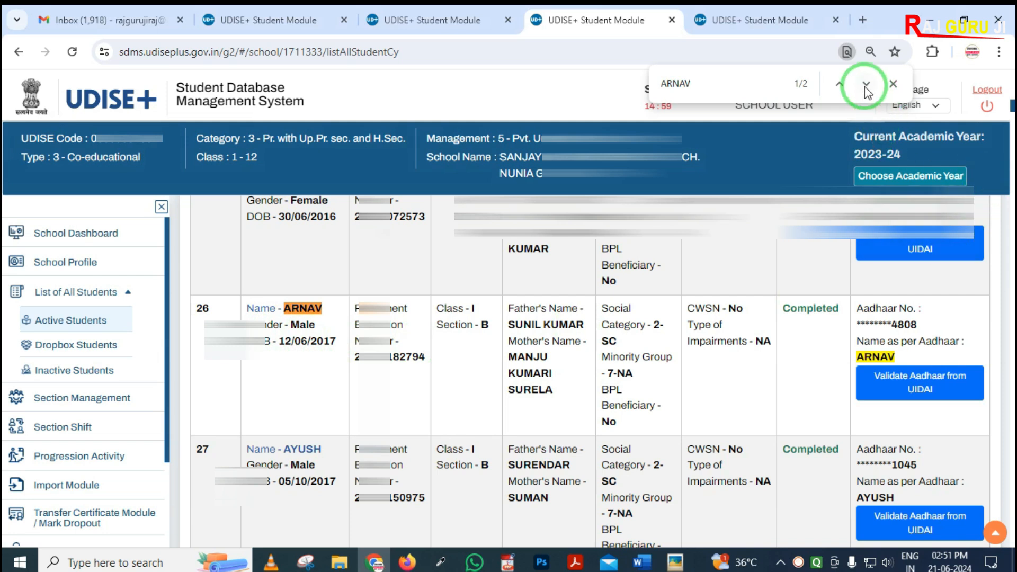
pyautogui.click(840, 90)
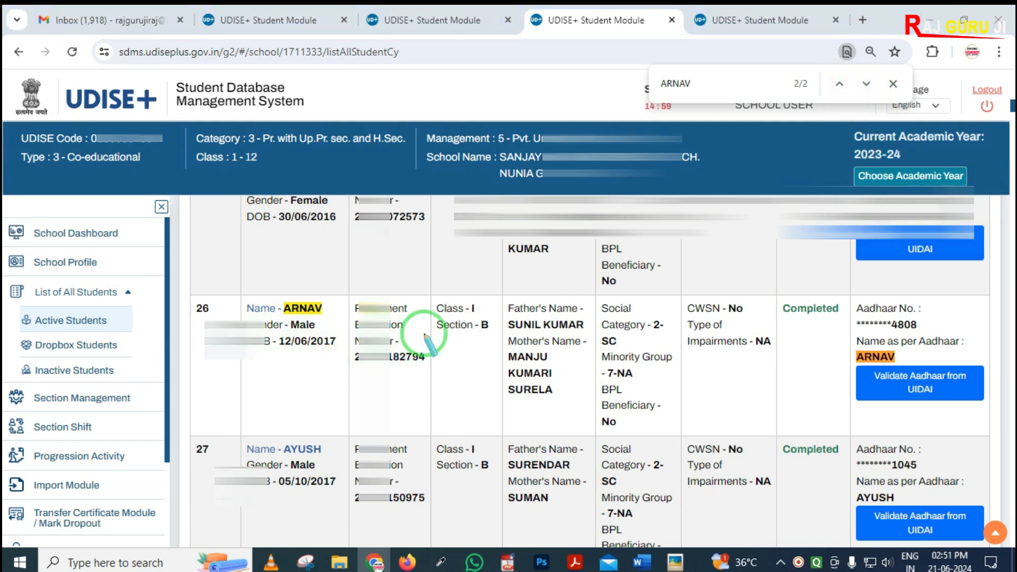
# Compare the matching student's permanent education number and parents' names between the Active Students and Dropbox Students lists.
pyautogui.moveTo(335, 339); pyautogui.dragTo(426, 379)
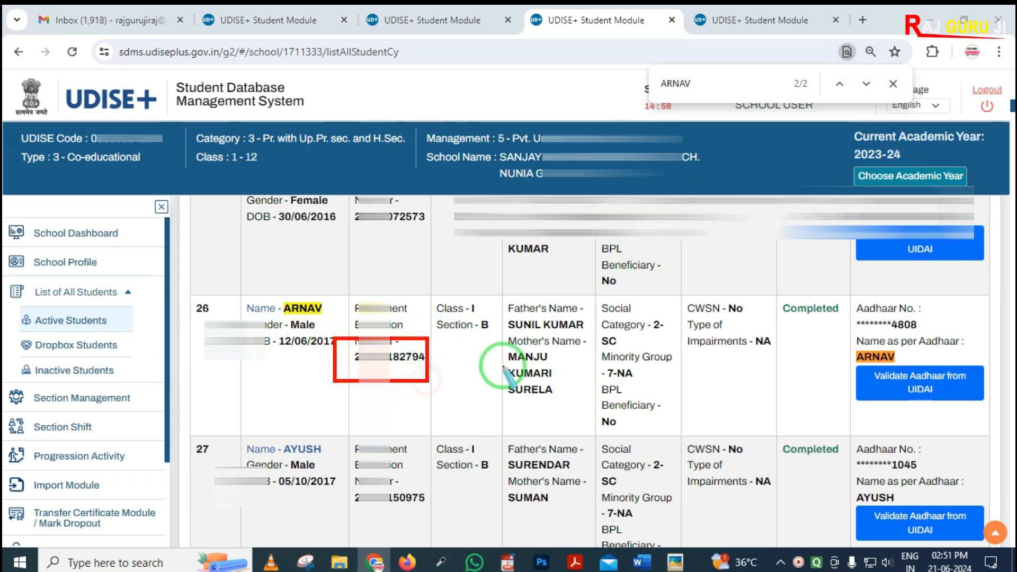
pyautogui.moveTo(502, 303); pyautogui.dragTo(564, 433)
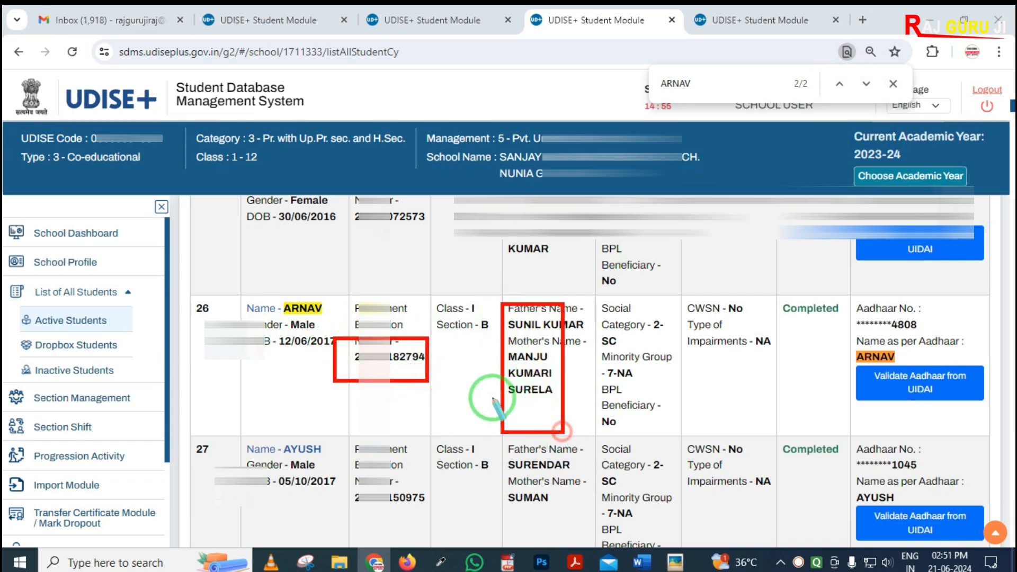
pyautogui.rightClick(481, 394)
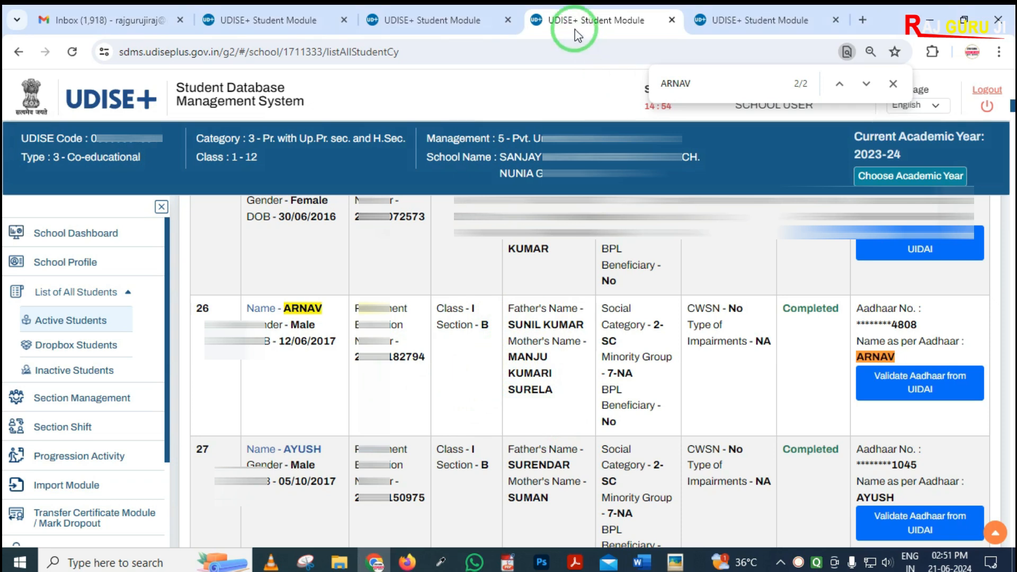
pyautogui.click(439, 21)
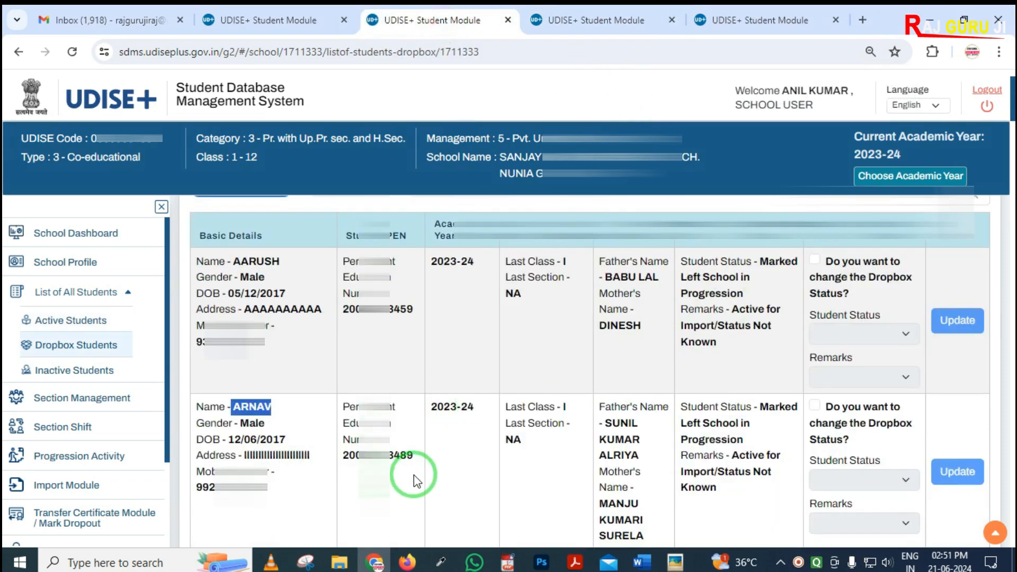
pyautogui.moveTo(587, 404)
pyautogui.mouseDown()
pyautogui.moveTo(625, 520)
pyautogui.moveTo(678, 538)
pyautogui.mouseUp()
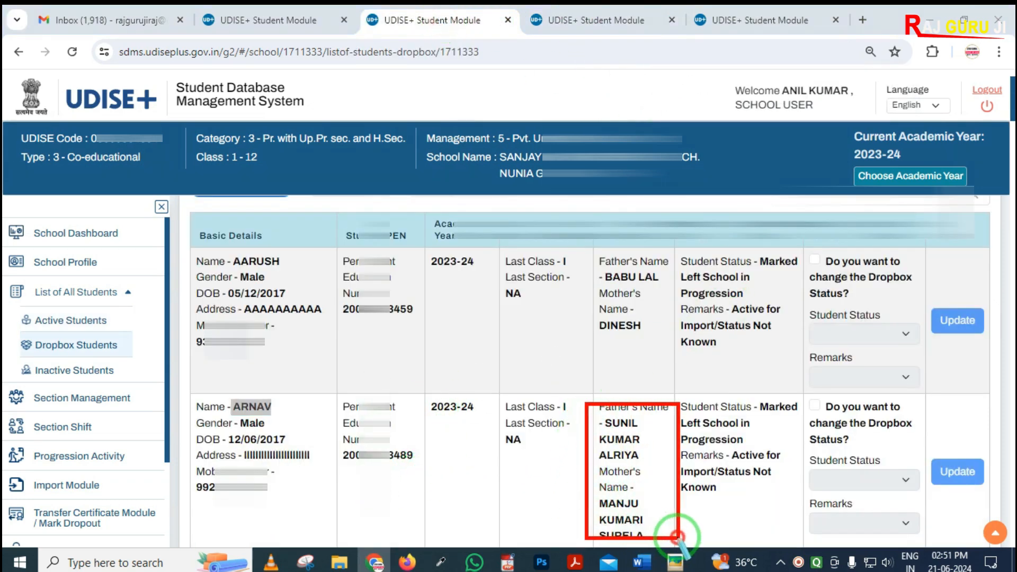
pyautogui.rightClick(490, 477)
pyautogui.press('Escape')
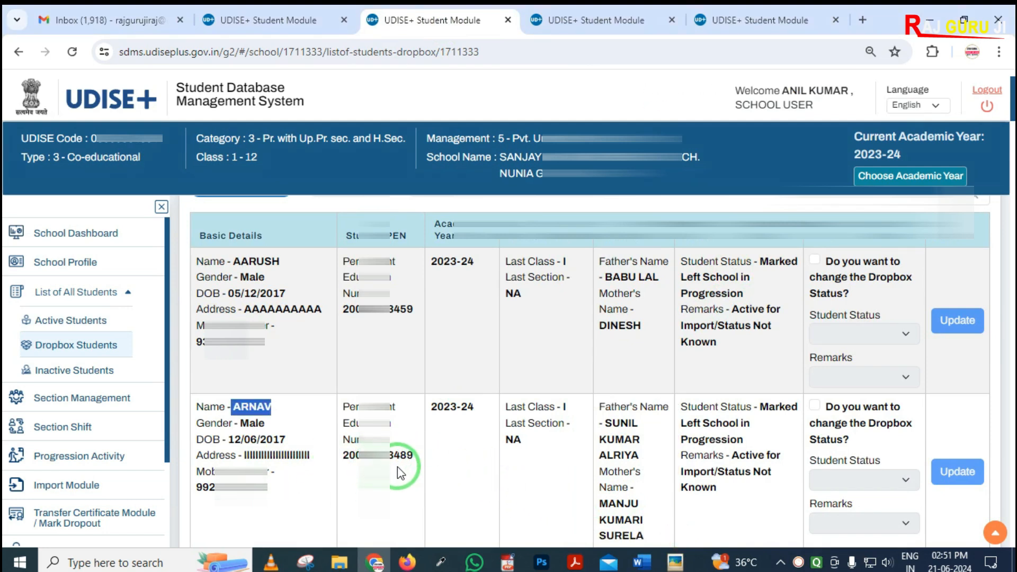
pyautogui.click(582, 20)
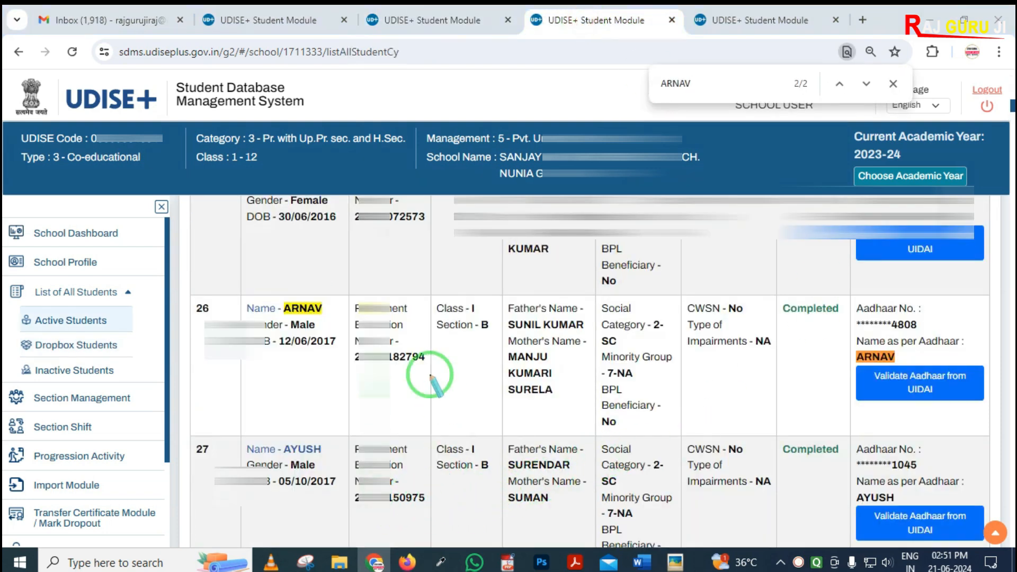
# Check the active record's permanent education number and find the same student name in the 2022-23 progression activities list.
pyautogui.moveTo(392, 340)
pyautogui.mouseDown()
pyautogui.moveTo(408, 370)
pyautogui.moveTo(447, 377)
pyautogui.mouseUp()
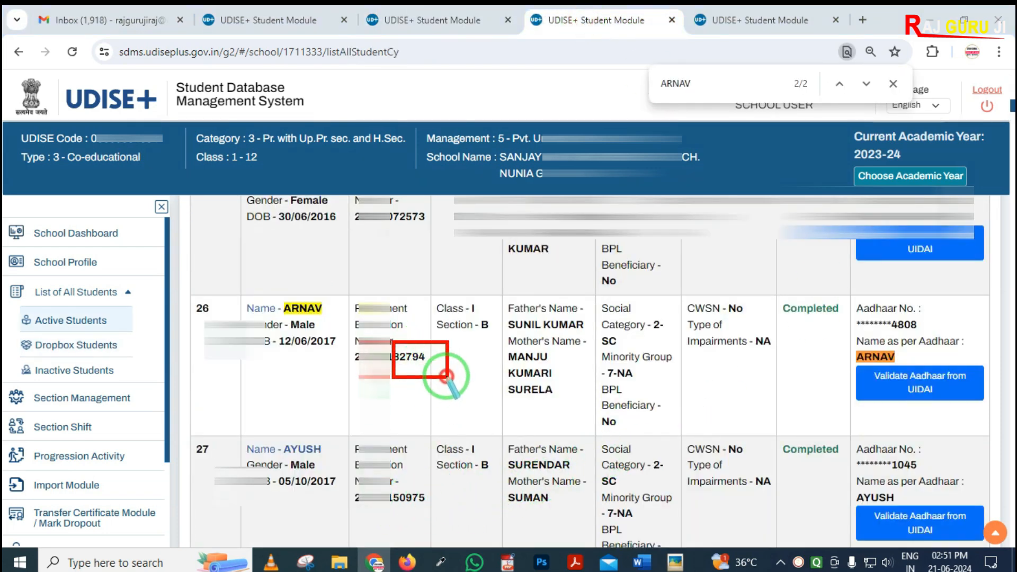
pyautogui.rightClick(451, 377)
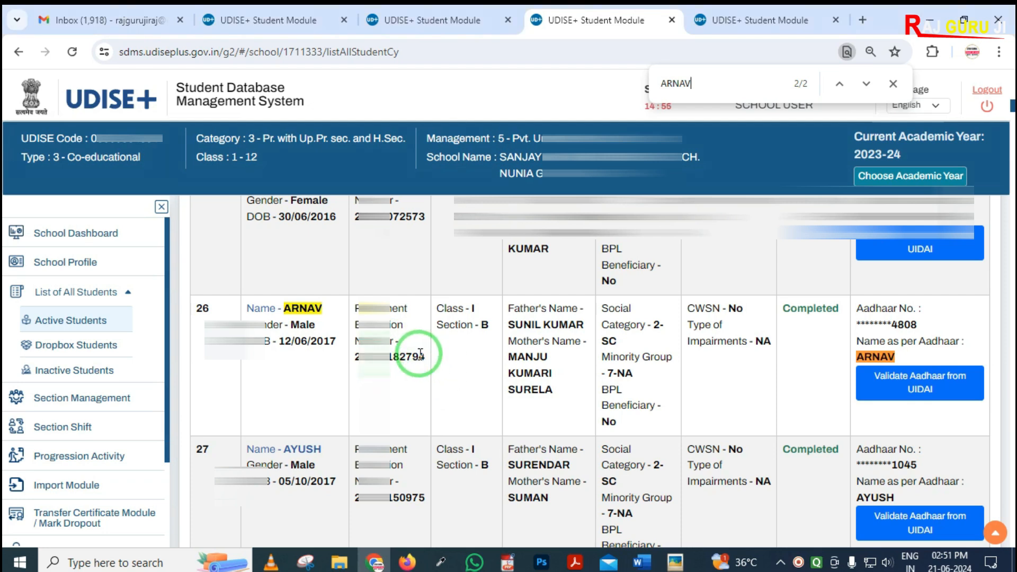
pyautogui.click(737, 21)
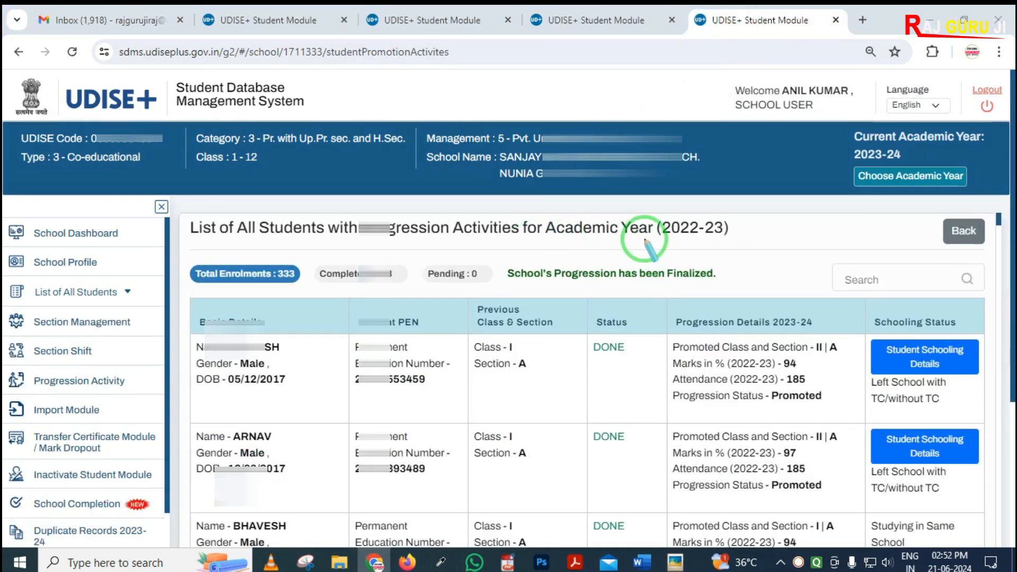
pyautogui.moveTo(636, 207)
pyautogui.mouseDown()
pyautogui.moveTo(659, 241)
pyautogui.moveTo(756, 253)
pyautogui.mouseUp()
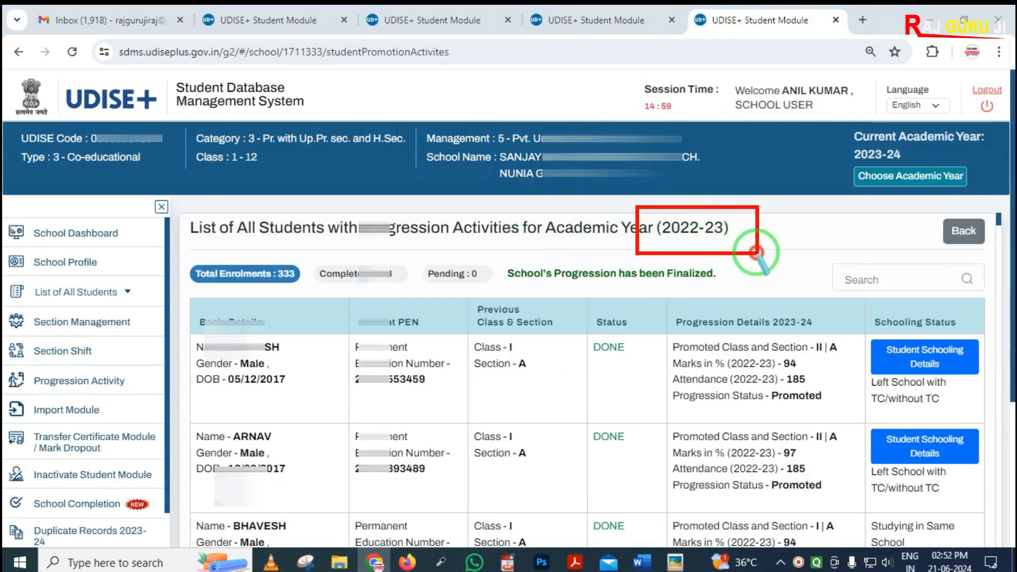
pyautogui.press('Escape')
pyautogui.press('super+space')
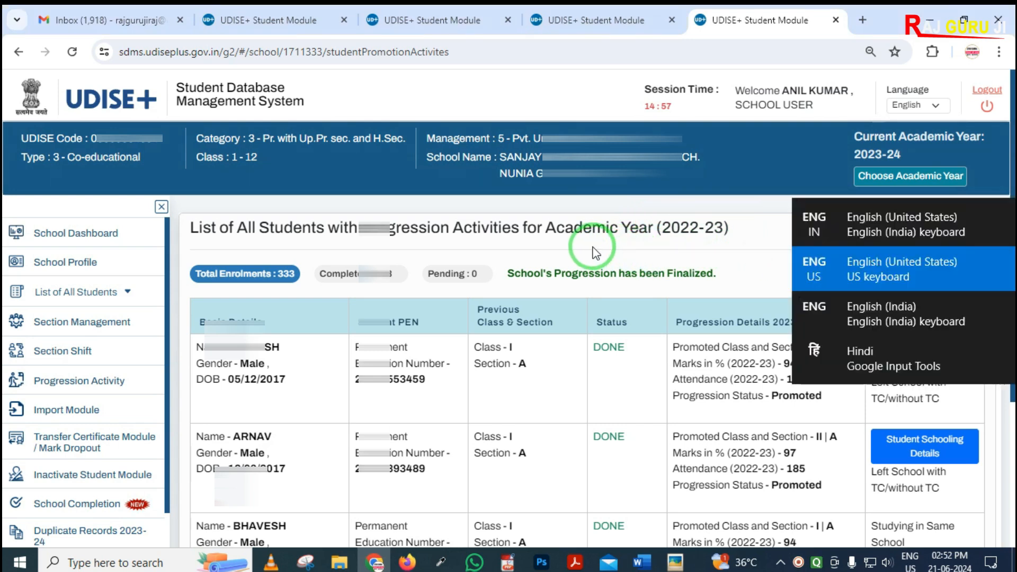
pyautogui.hotkey('ctrl', 'f')
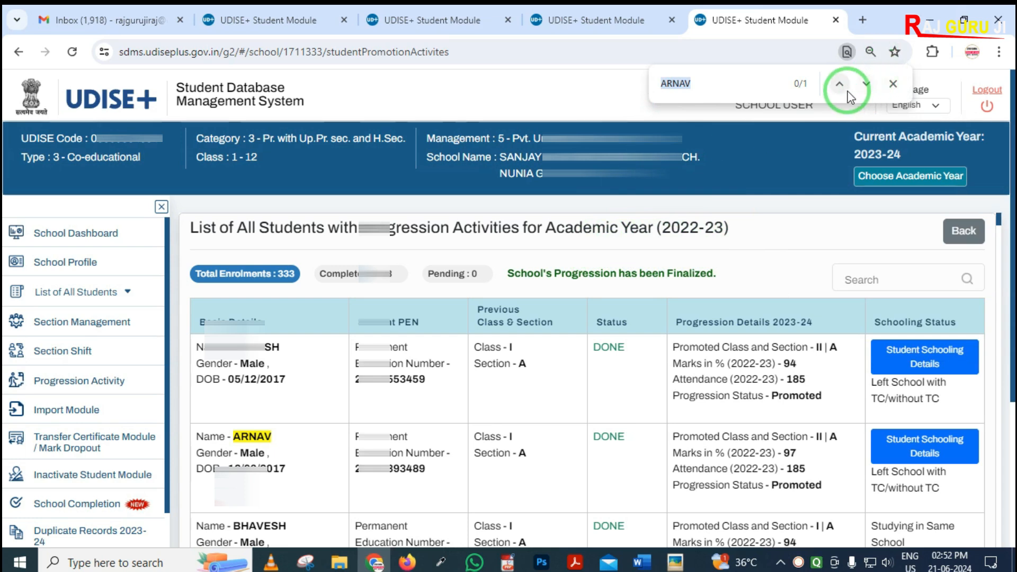
pyautogui.click(846, 89)
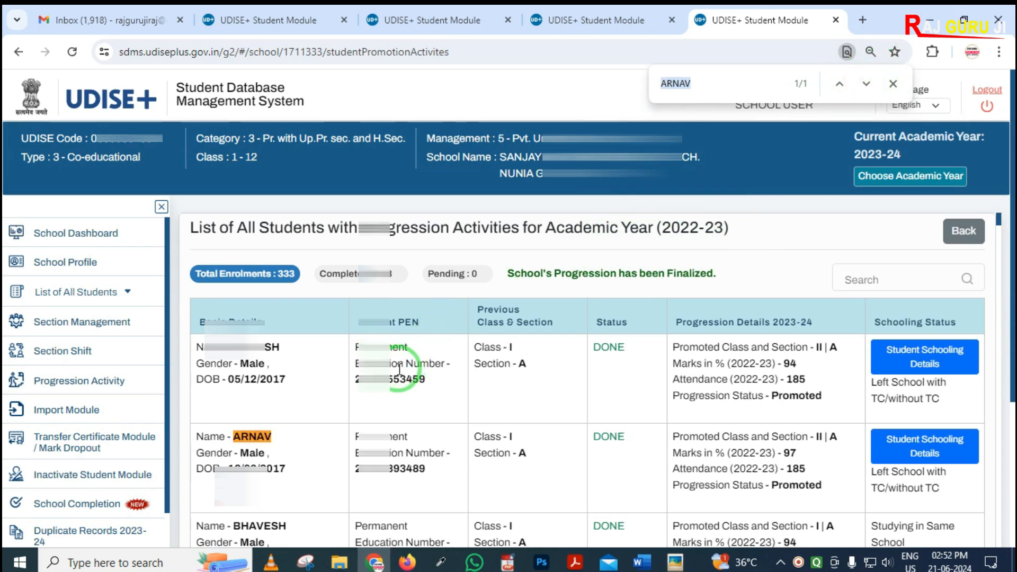
# Examine the matching student's basic details, permanent education number and previous class in the progression list.
pyautogui.moveTo(180, 415); pyautogui.dragTo(310, 496)
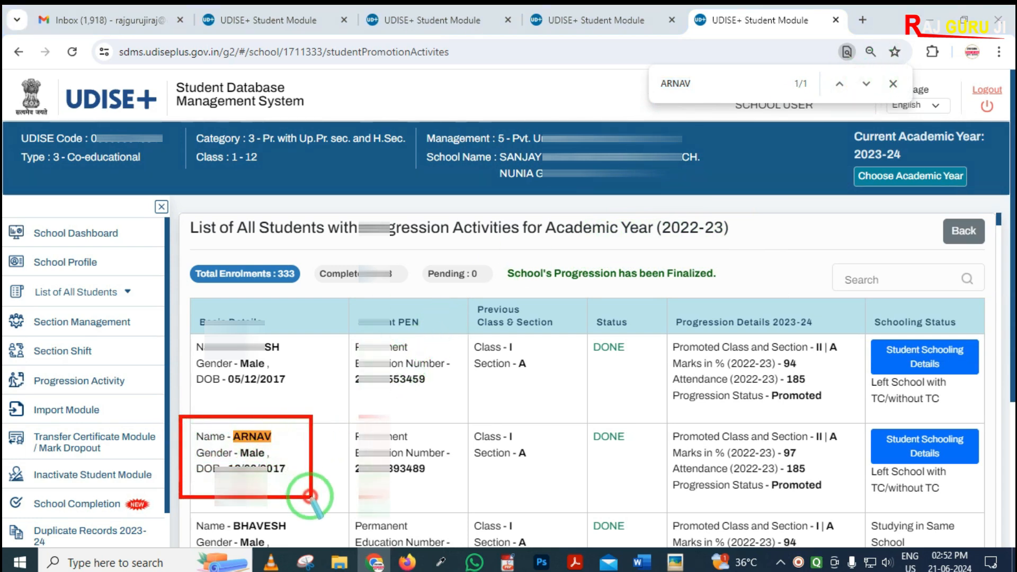
pyautogui.moveTo(393, 459); pyautogui.dragTo(428, 479)
pyautogui.moveTo(463, 416)
pyautogui.mouseDown()
pyautogui.moveTo(490, 448)
pyautogui.moveTo(553, 454)
pyautogui.mouseUp()
pyautogui.rightClick(511, 447)
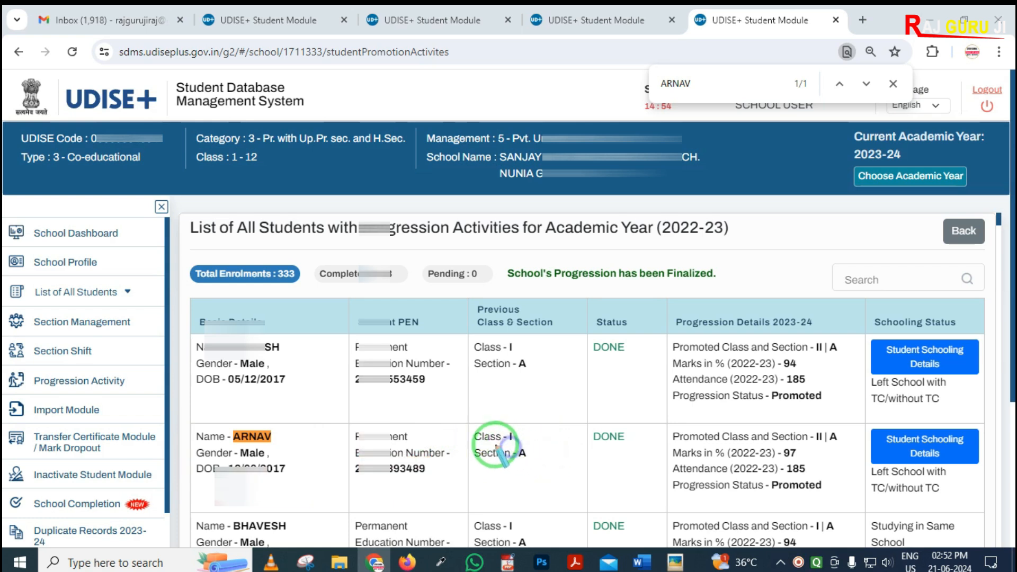
# Compare the student's permanent education number and class between the Dropbox list and the 2022-23 progression list.
pyautogui.click(429, 21)
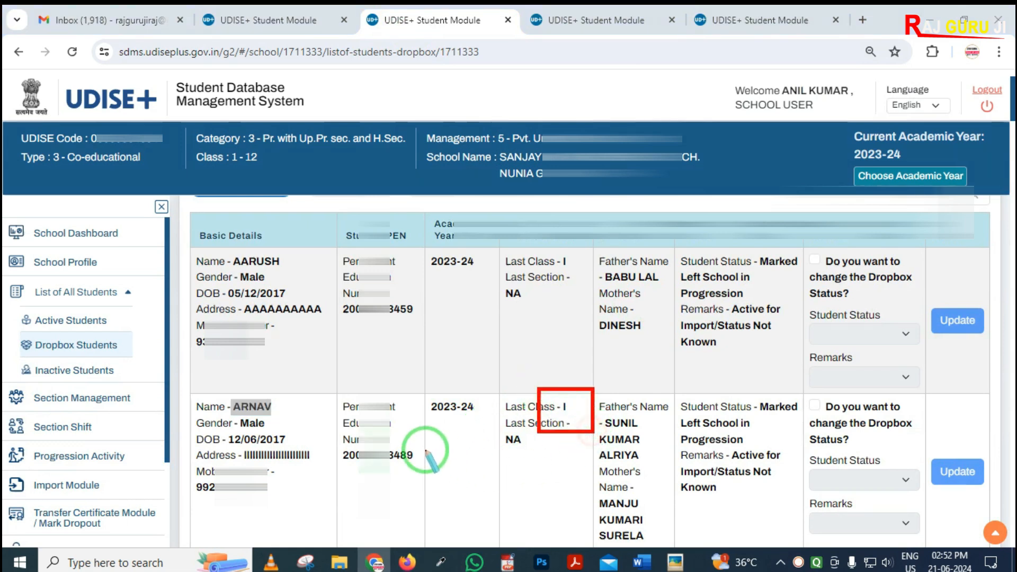
pyautogui.moveTo(415, 472); pyautogui.dragTo(424, 475)
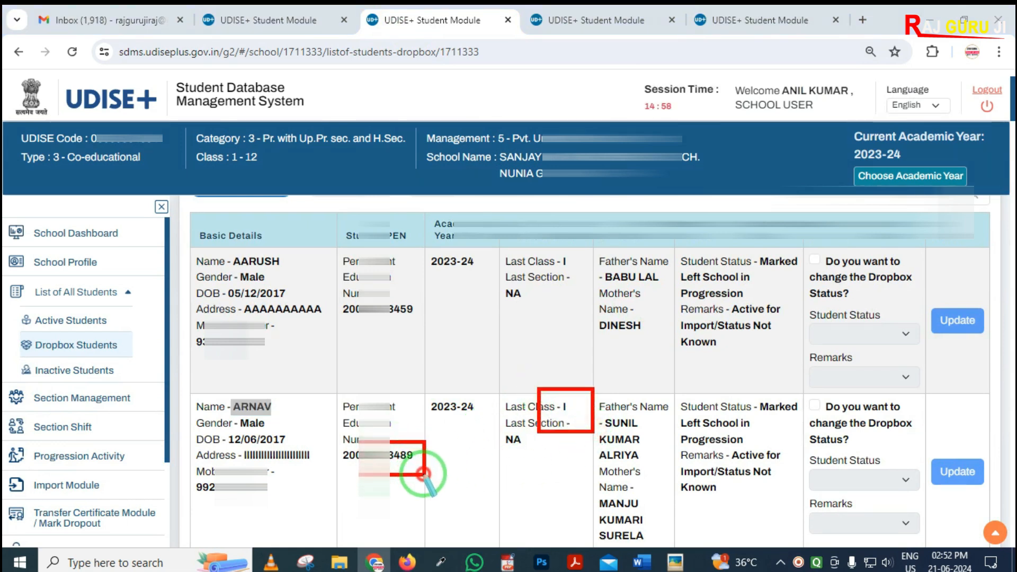
pyautogui.press('Escape')
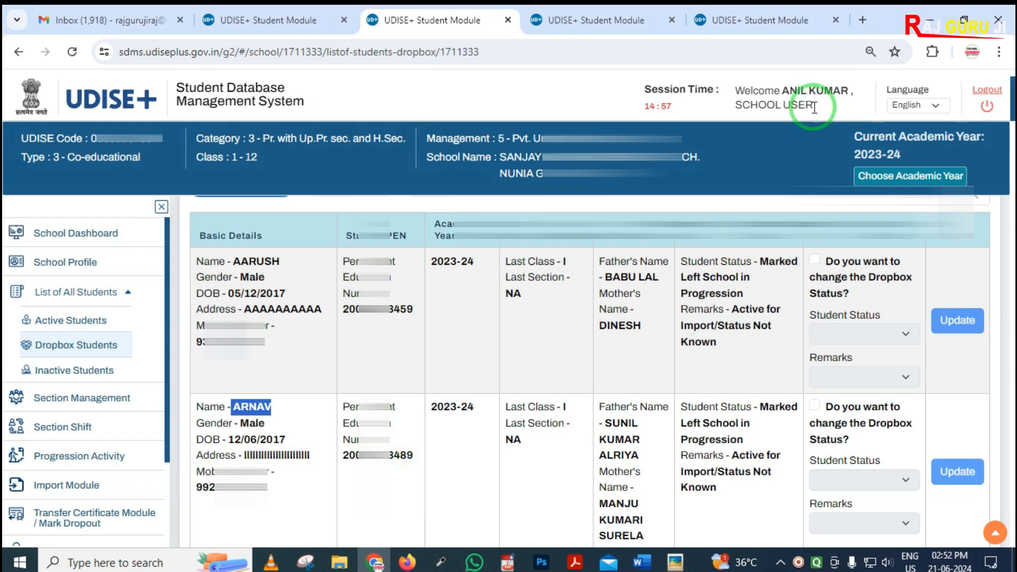
pyautogui.click(732, 22)
pyautogui.moveTo(493, 421); pyautogui.dragTo(537, 467)
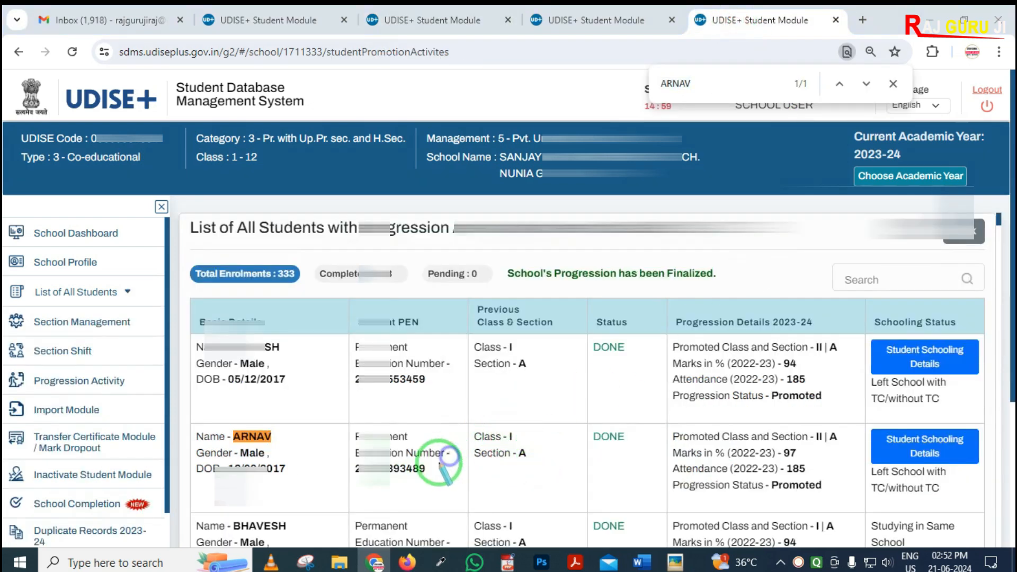
pyautogui.moveTo(397, 455); pyautogui.dragTo(434, 493)
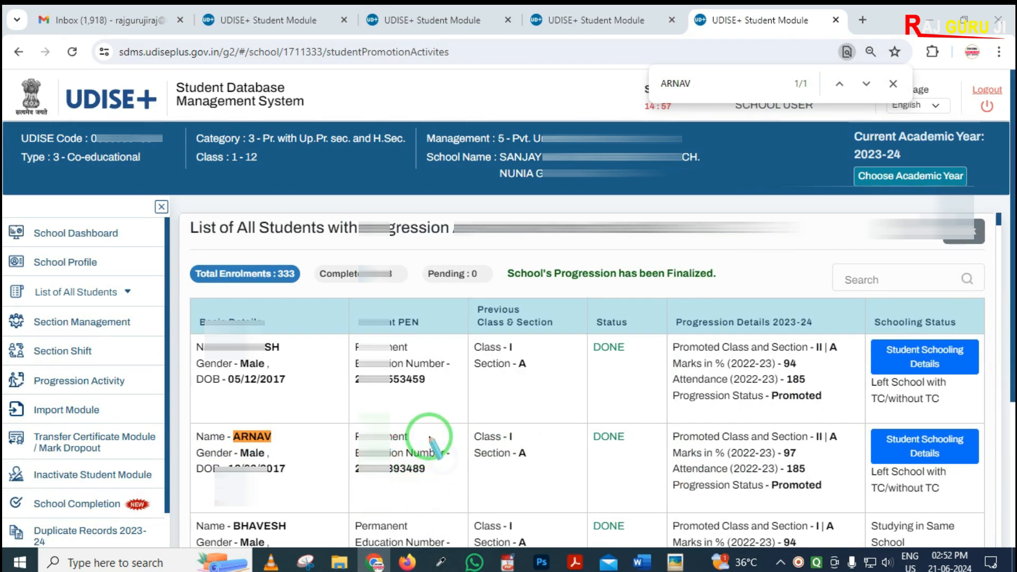
pyautogui.hotkey('ctrl', 'f')
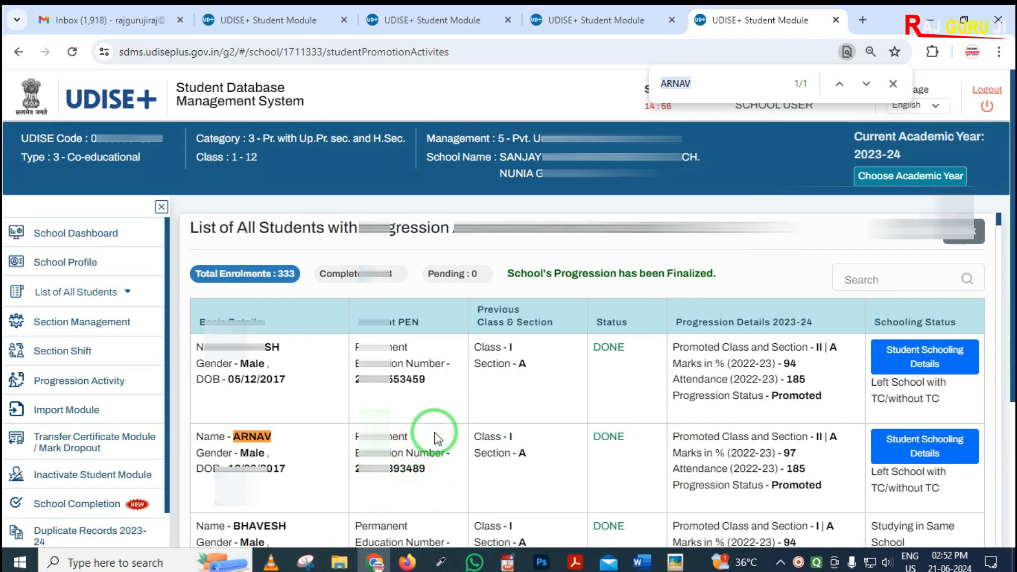
# Compare the student's record in the Active Students list with the one in the 2022-23 progression list.
pyautogui.click(560, 21)
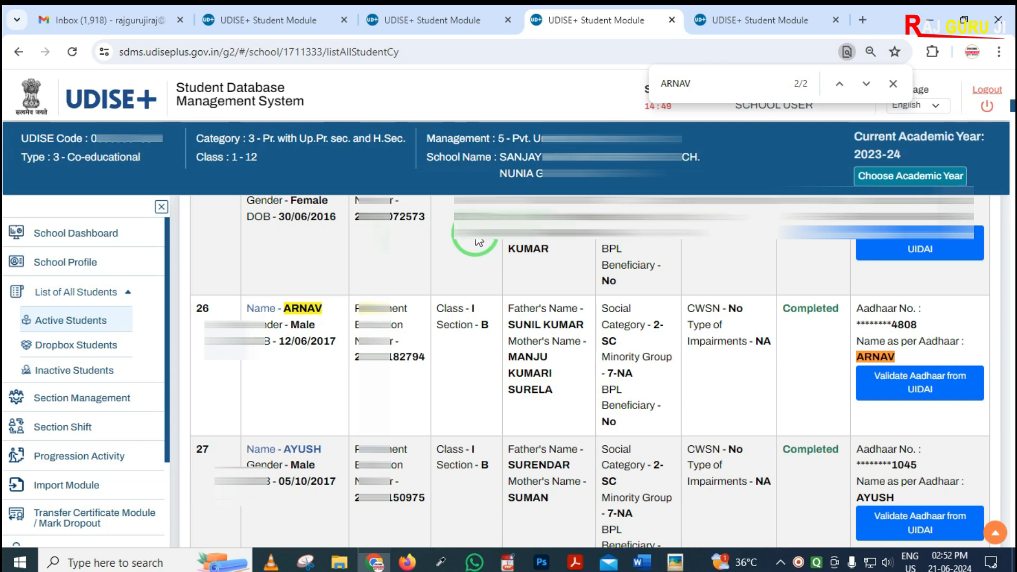
pyautogui.click(749, 20)
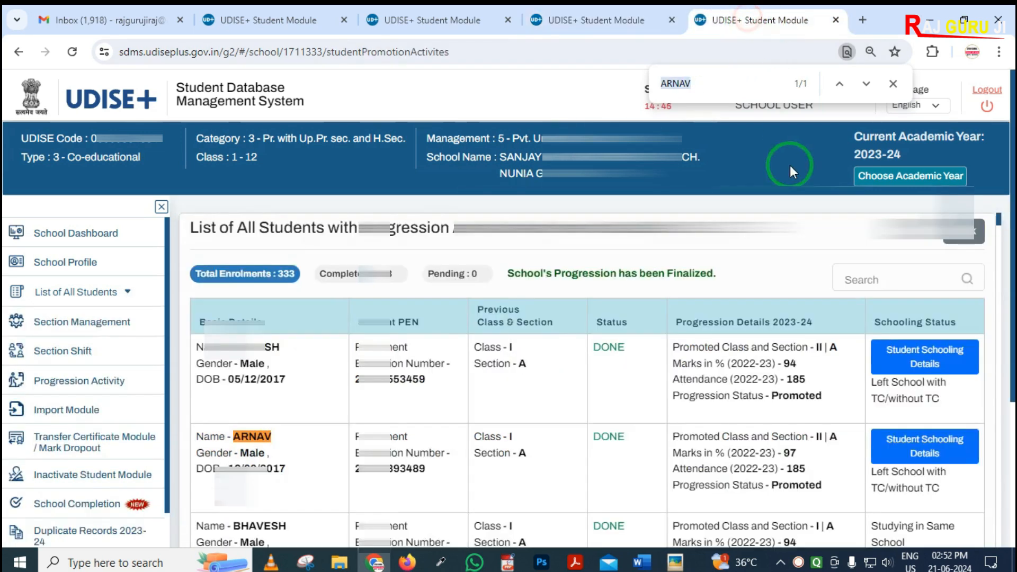
pyautogui.click(566, 20)
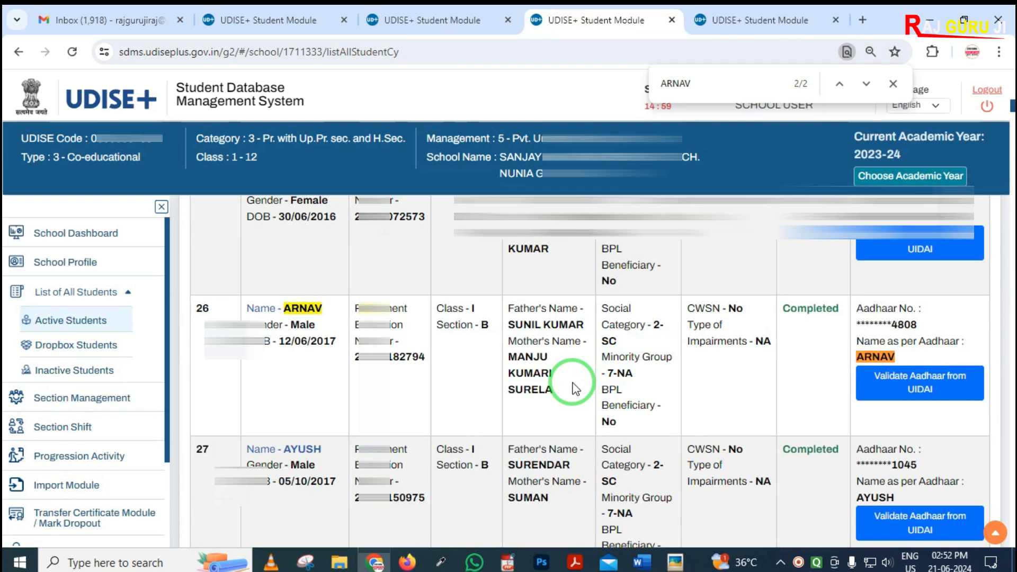
pyautogui.scroll(8, 573, 383)
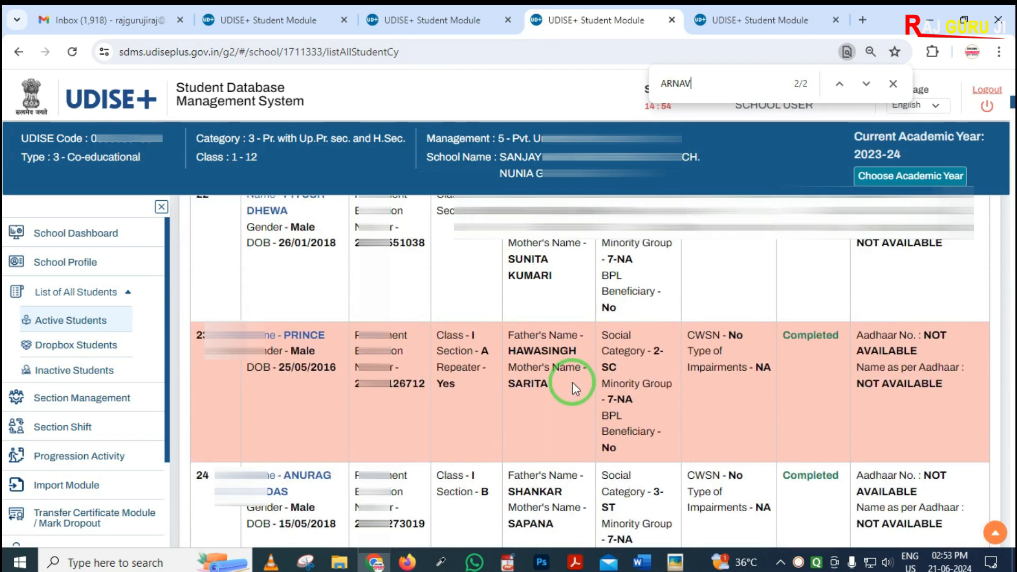
pyautogui.scroll(12, 572, 382)
pyautogui.scroll(20, 453, 364)
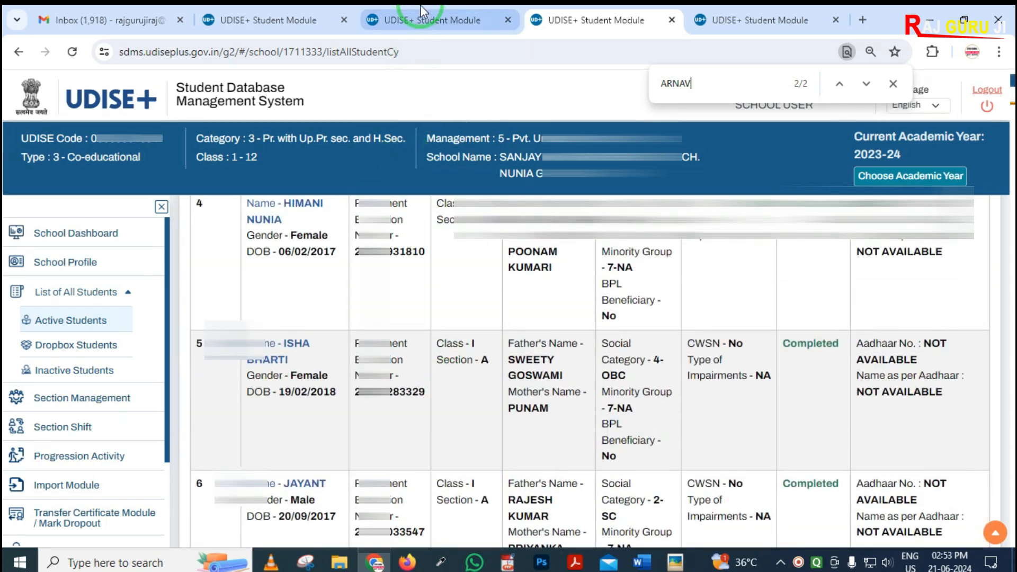
# Return to the Dropbox Students list and examine the Update Dropbox Status fields of the first record.
pyautogui.click(421, 9)
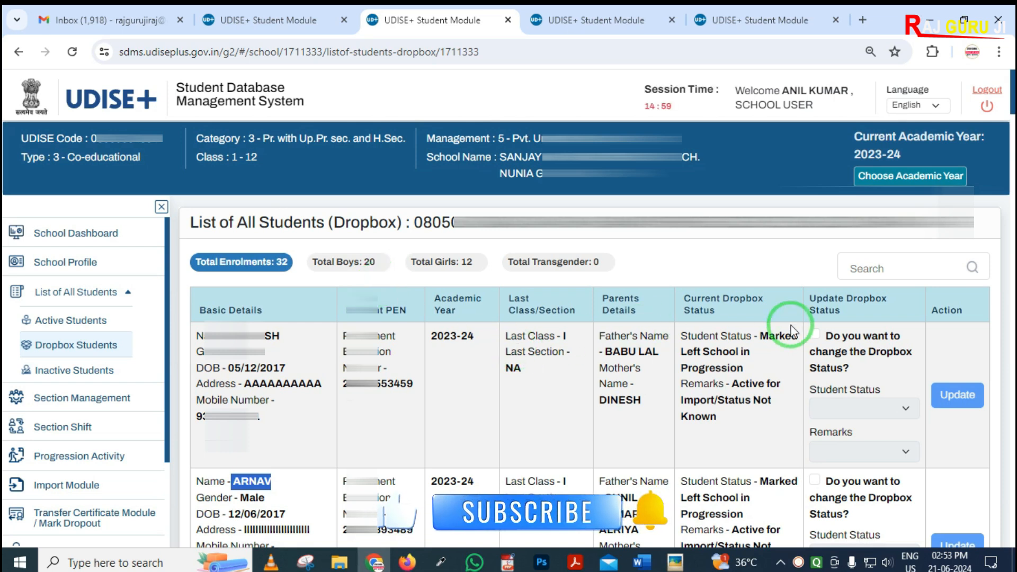
pyautogui.hotkey('ctrl', 'shift', '3')
pyautogui.moveTo(803, 312)
pyautogui.mouseDown()
pyautogui.moveTo(847, 444)
pyautogui.moveTo(901, 457)
pyautogui.mouseUp()
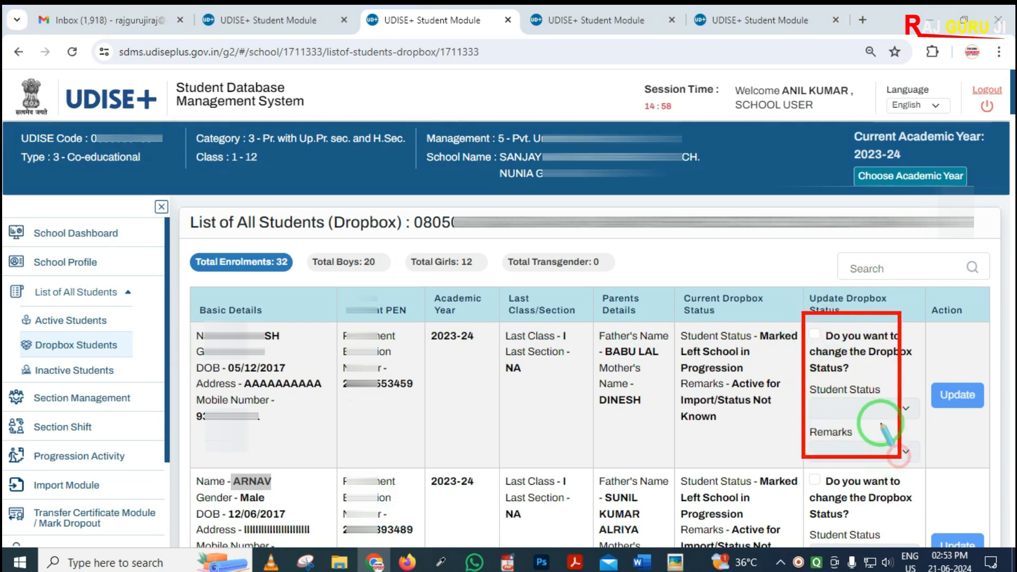
pyautogui.press('Escape')
pyautogui.press('Escape')
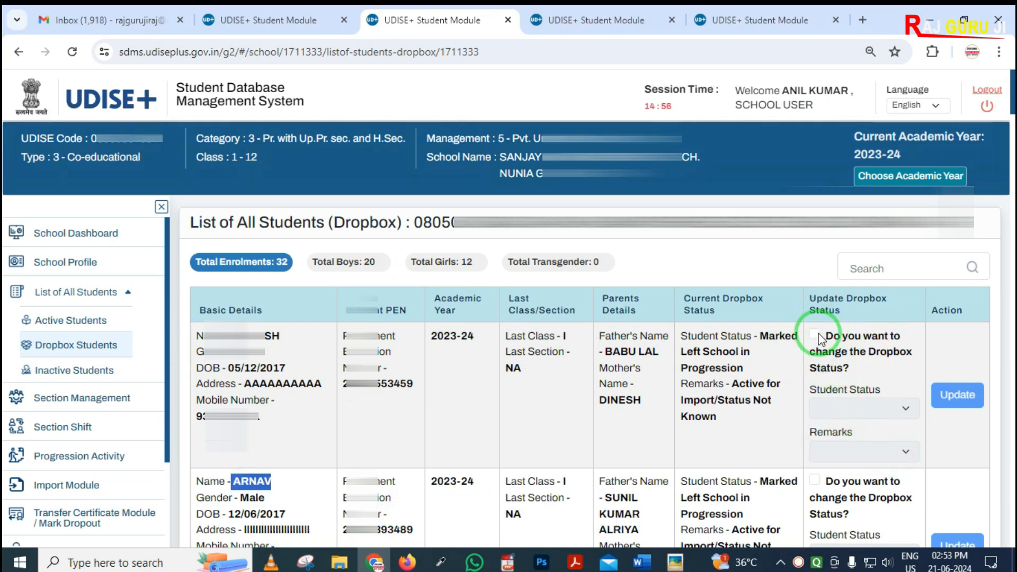
# Enable changing the Dropbox status for the first student and check the Student Status field.
pyautogui.click(819, 337)
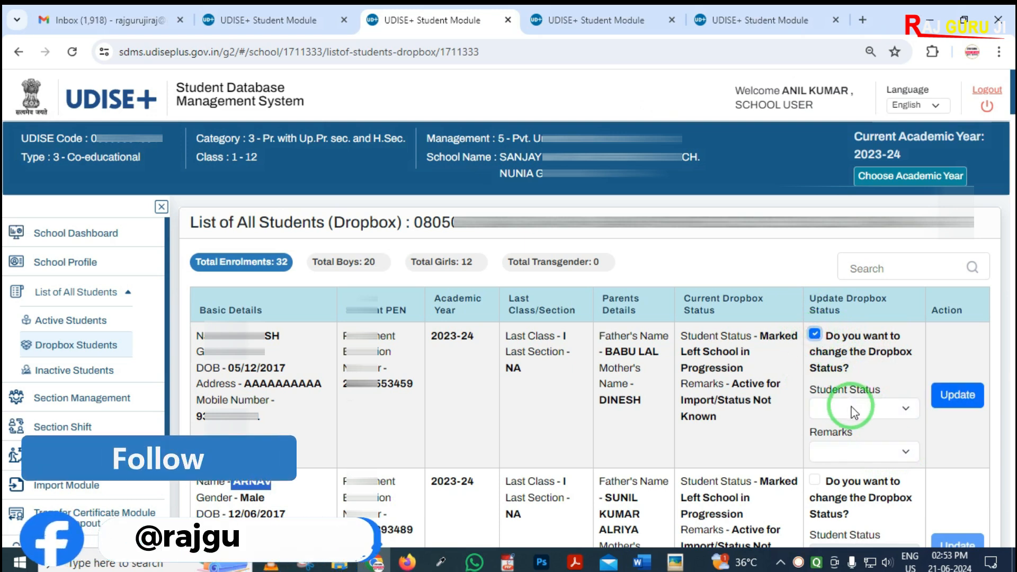
pyautogui.moveTo(791, 373)
pyautogui.mouseDown()
pyautogui.moveTo(866, 460)
pyautogui.moveTo(920, 440)
pyautogui.mouseUp()
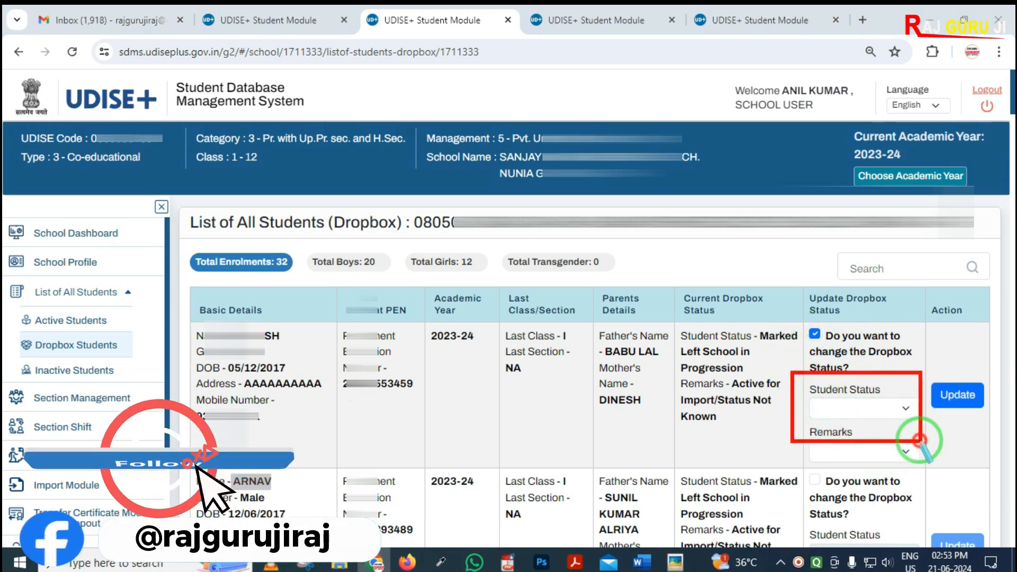
pyautogui.press('Escape')
# Set the first student's status to Mark Inactive and show the remarks offered for it.
pyautogui.click(900, 416)
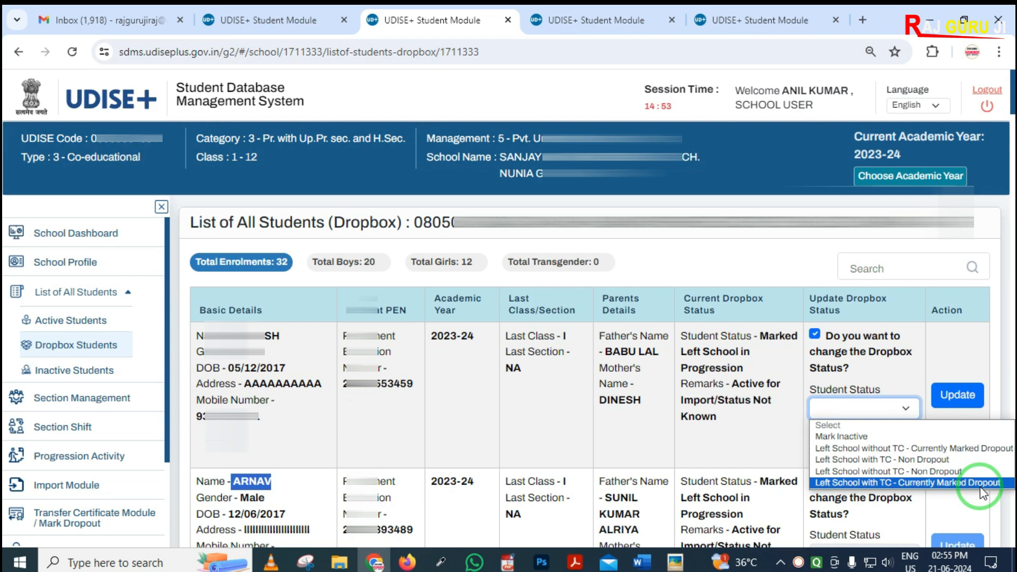
pyautogui.click(836, 438)
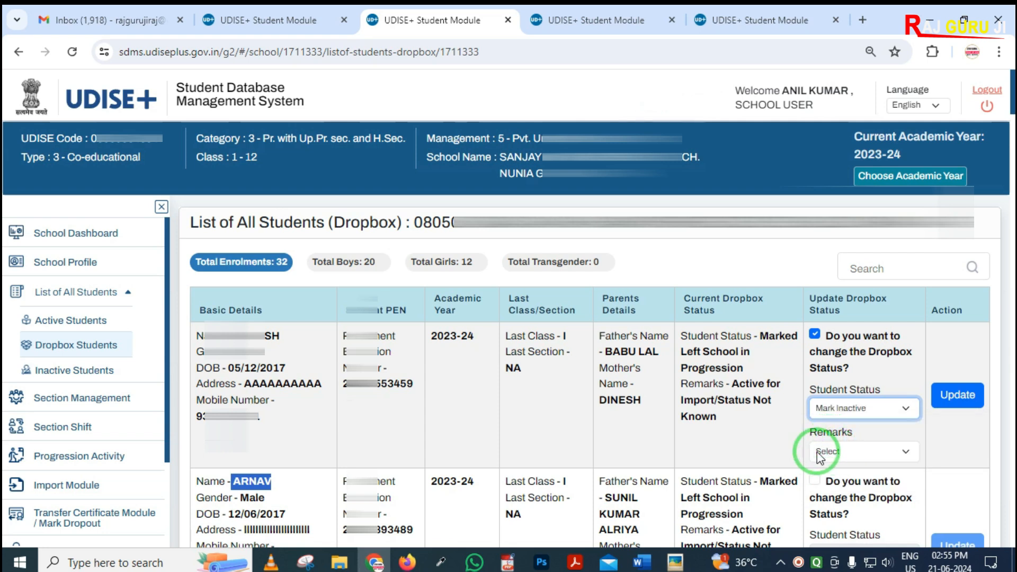
pyautogui.hotkey('ctrl', 'alt', 'd')
pyautogui.moveTo(790, 420)
pyautogui.mouseDown()
pyautogui.moveTo(925, 491)
pyautogui.moveTo(976, 496)
pyautogui.mouseUp()
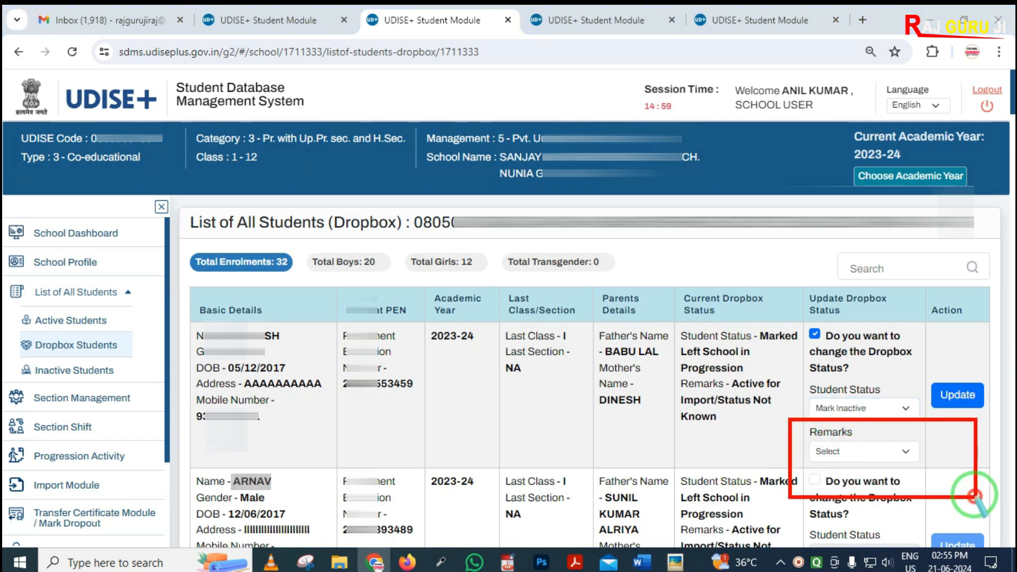
pyautogui.press('Escape')
pyautogui.click(875, 455)
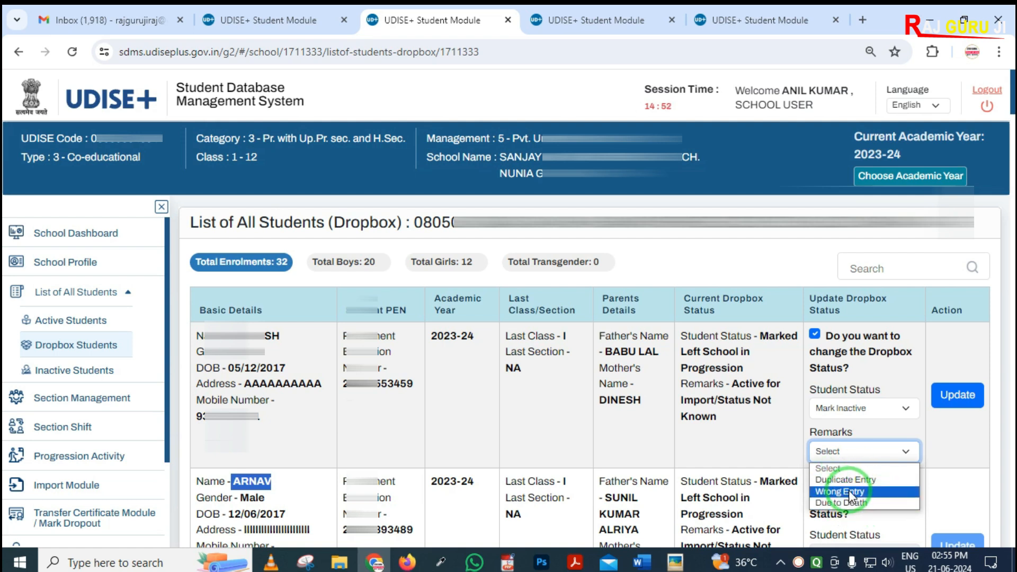
# Change the student status to Left School without TC - Currently Marked Dropout and show its available remarks.
pyautogui.click(856, 415)
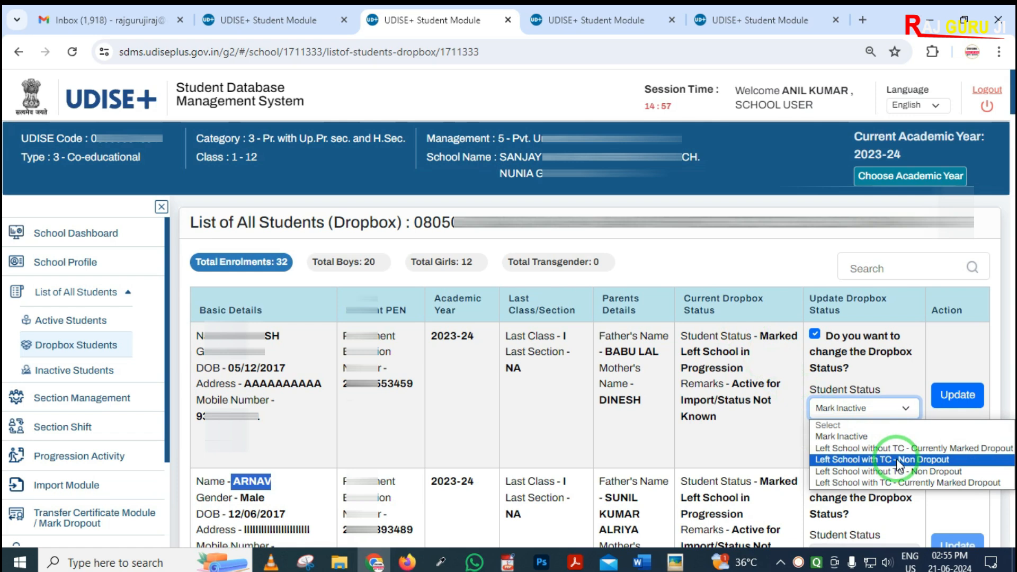
pyautogui.click(854, 450)
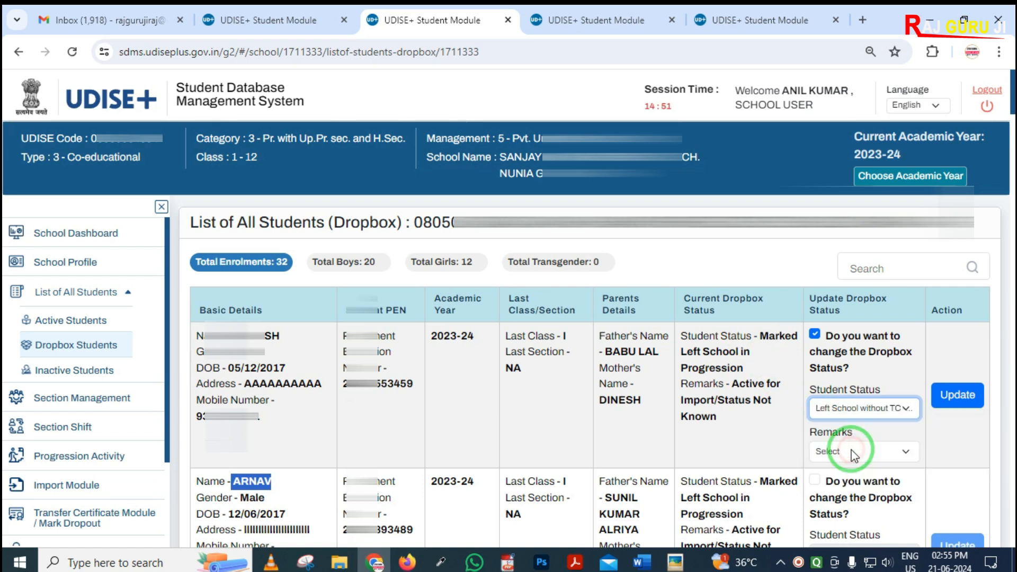
pyautogui.click(854, 454)
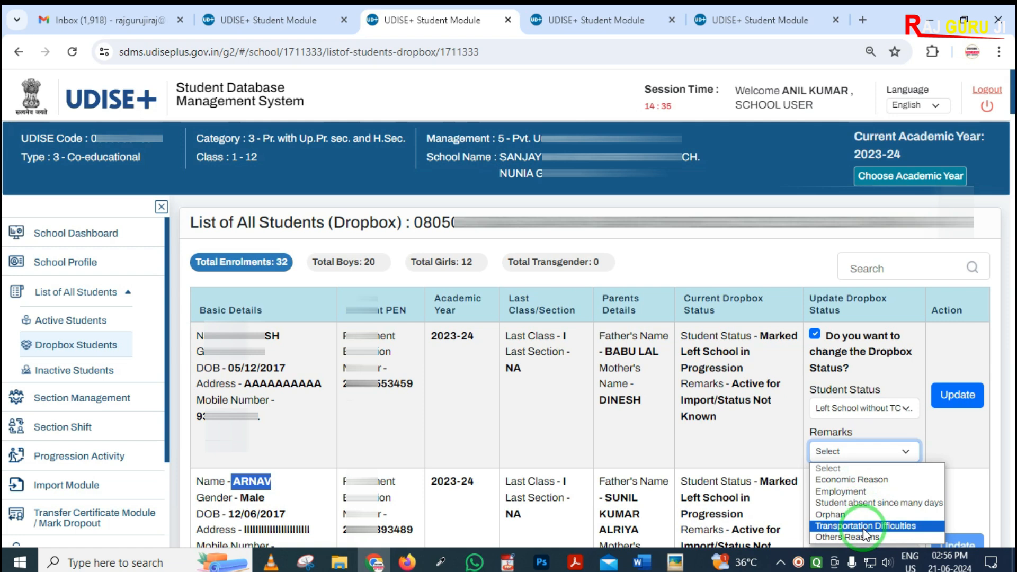
# Change the student status to Left School with TC - Non Dropout and show its available remarks.
pyautogui.click(861, 408)
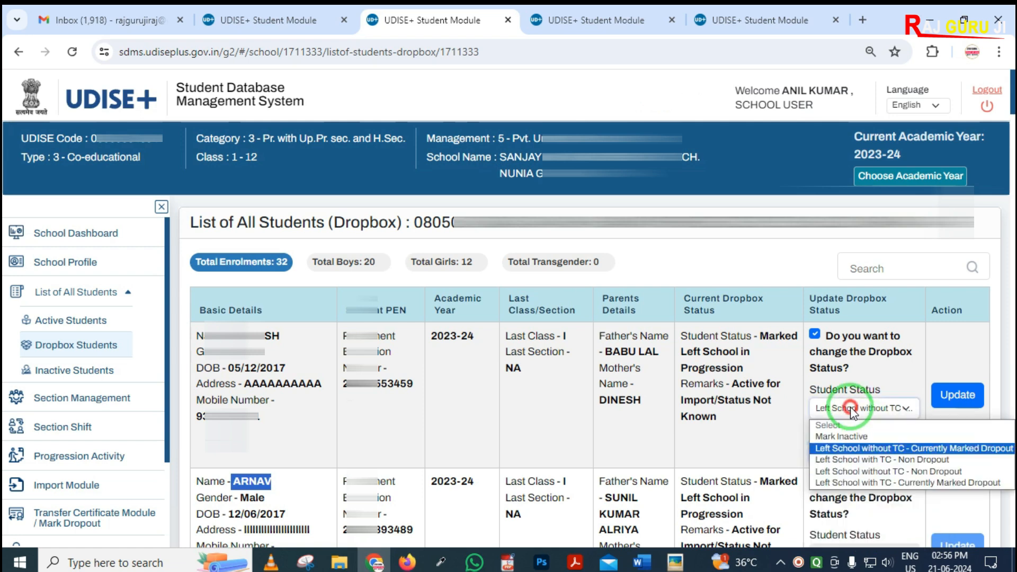
pyautogui.click(854, 460)
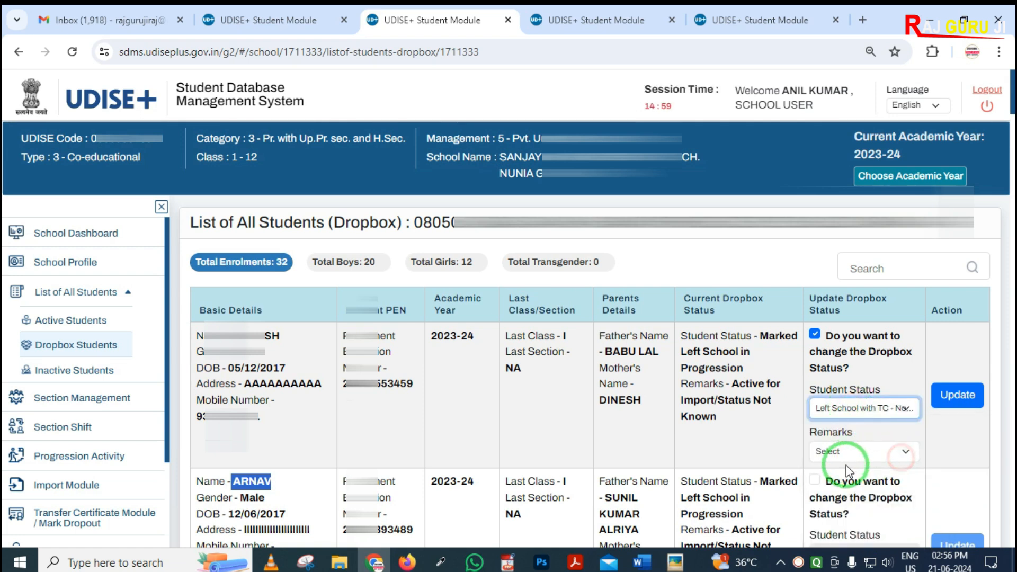
pyautogui.click(837, 456)
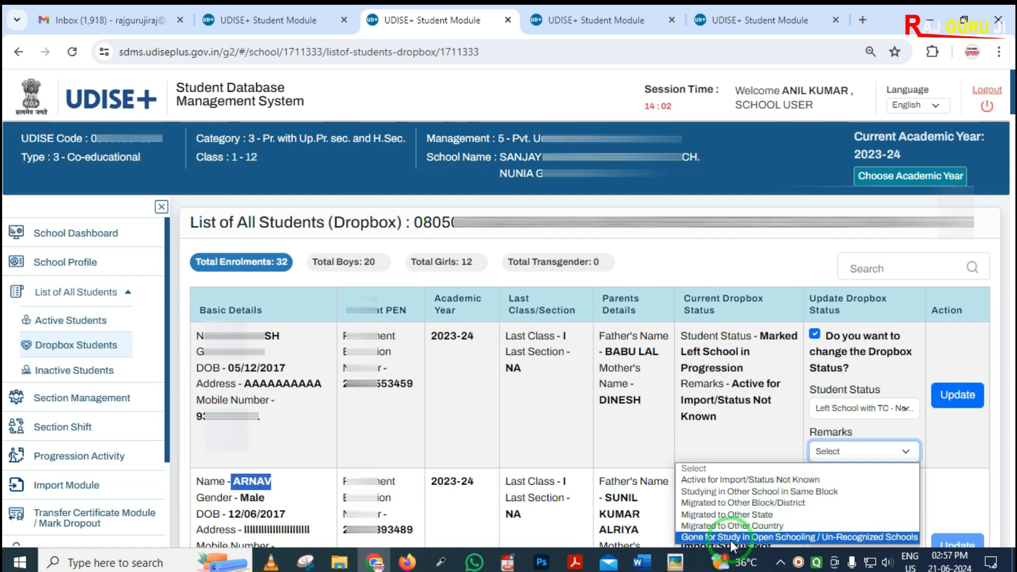
# Set the first student's status to Left School without TC - Currently Marked Dropout with the remark Economic Reason.
pyautogui.click(779, 459)
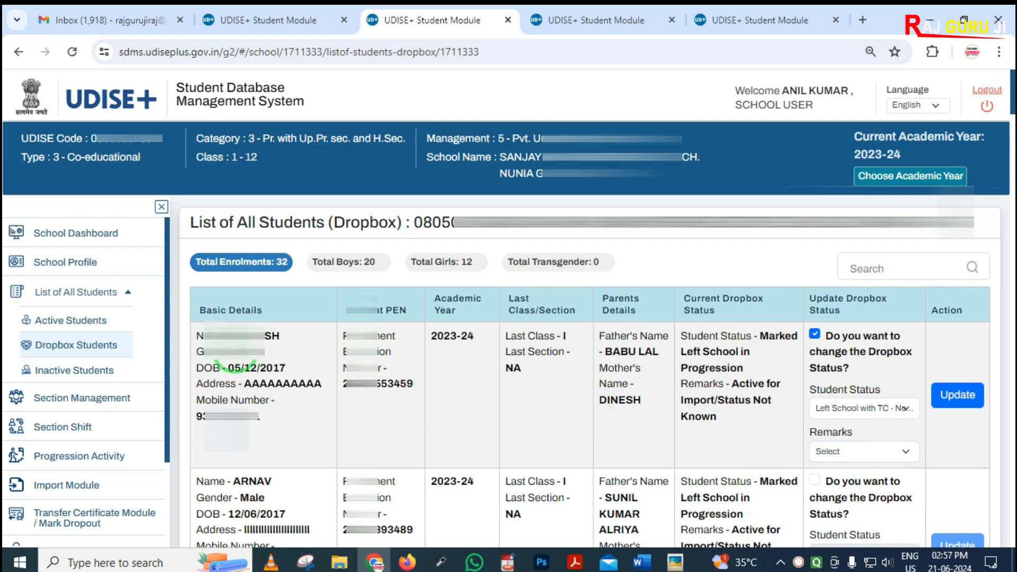
pyautogui.click(852, 411)
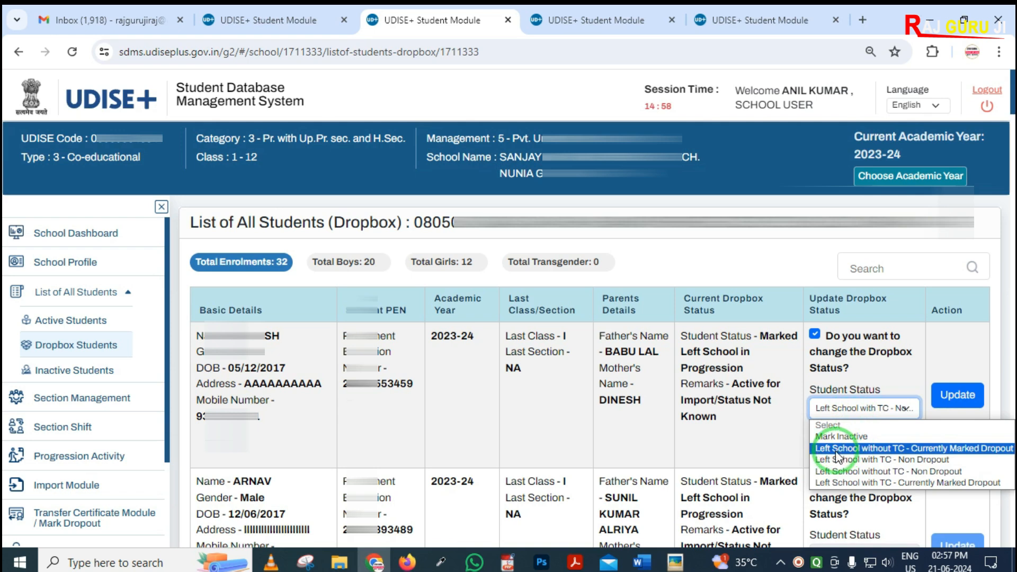
pyautogui.click(915, 449)
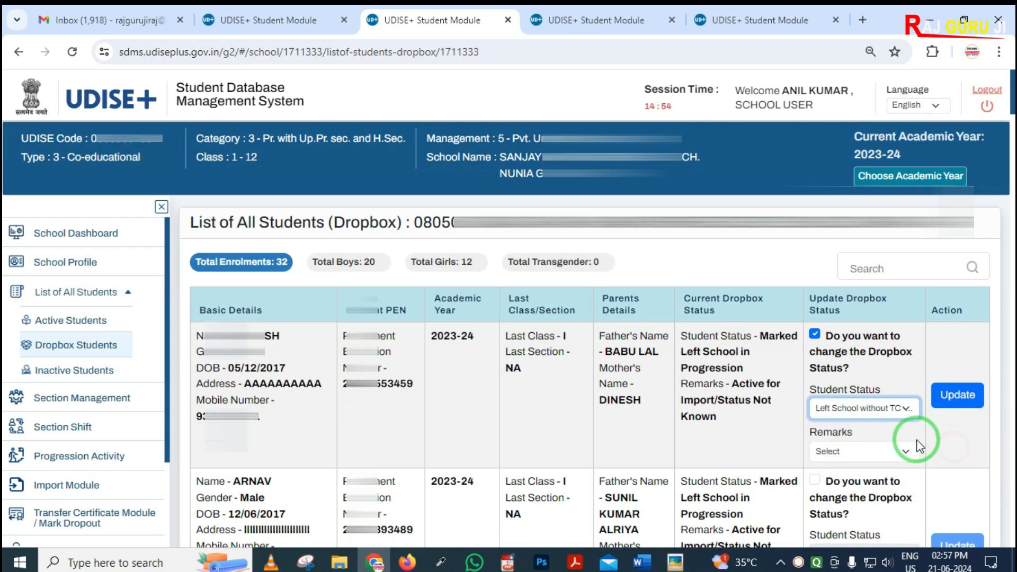
pyautogui.click(866, 455)
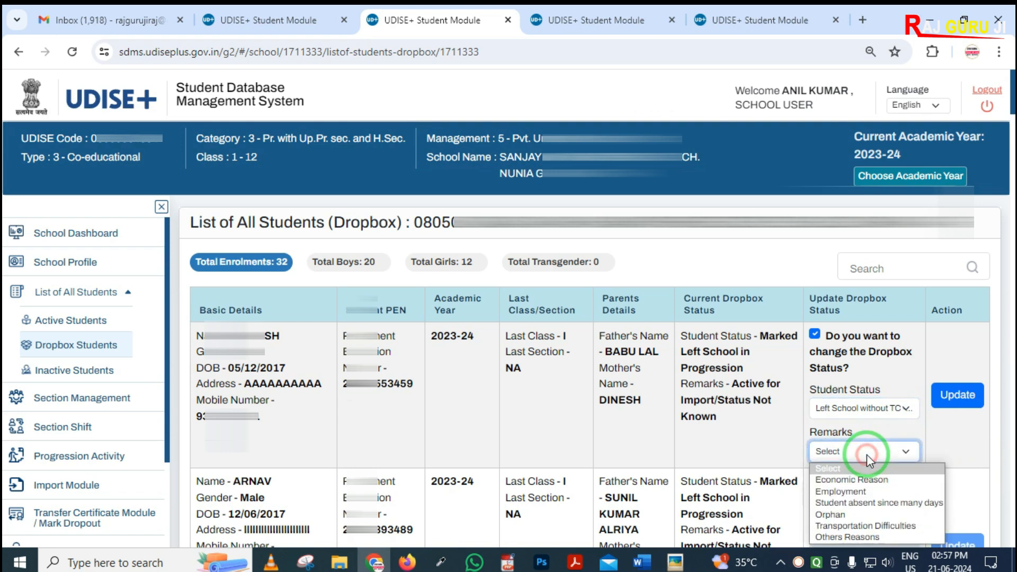
pyautogui.click(854, 480)
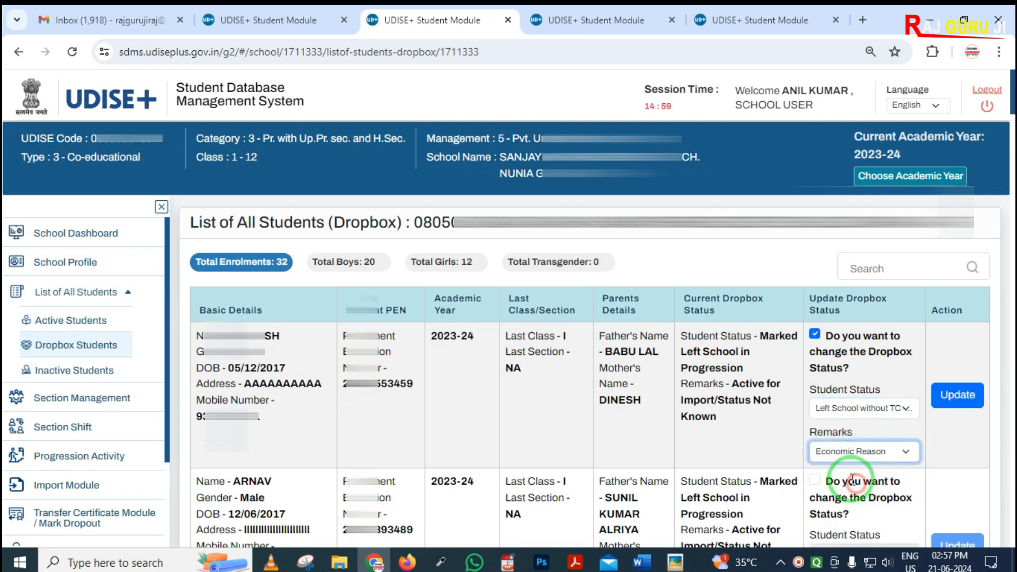
# Submit and confirm the Dropbox status update for the first student.
pyautogui.click(960, 401)
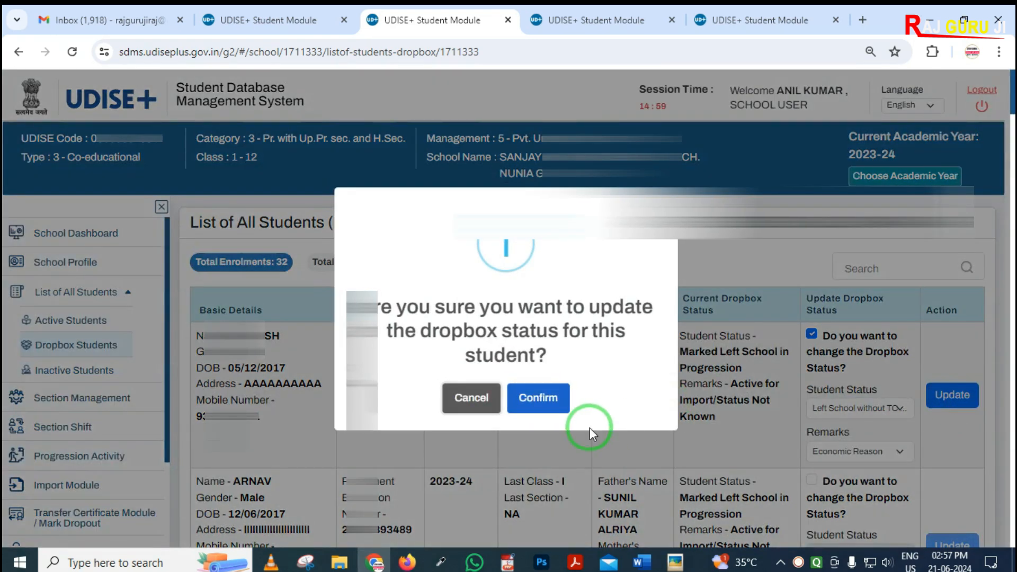
pyautogui.click(543, 406)
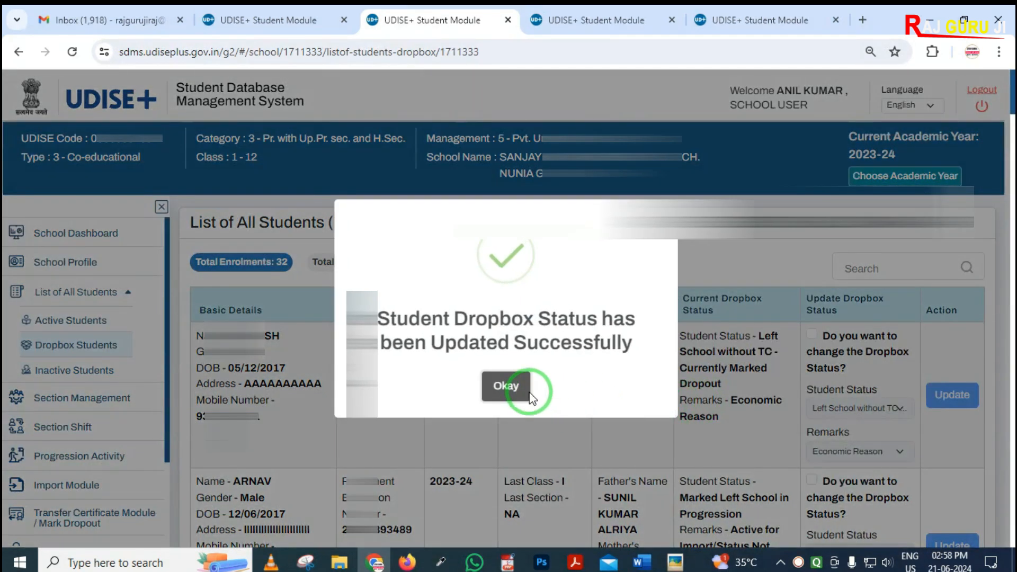
pyautogui.click(501, 389)
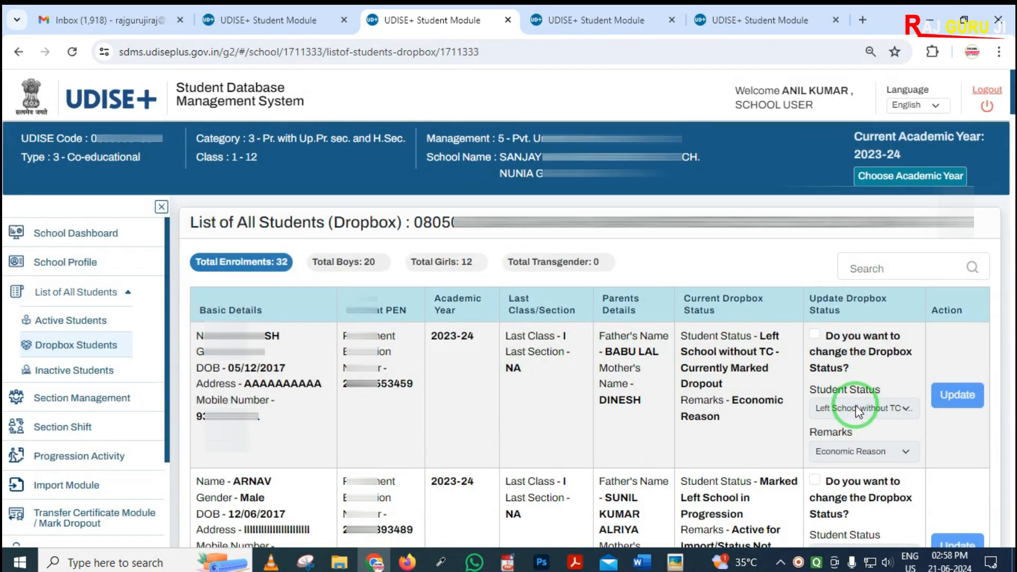
pyautogui.click(936, 331)
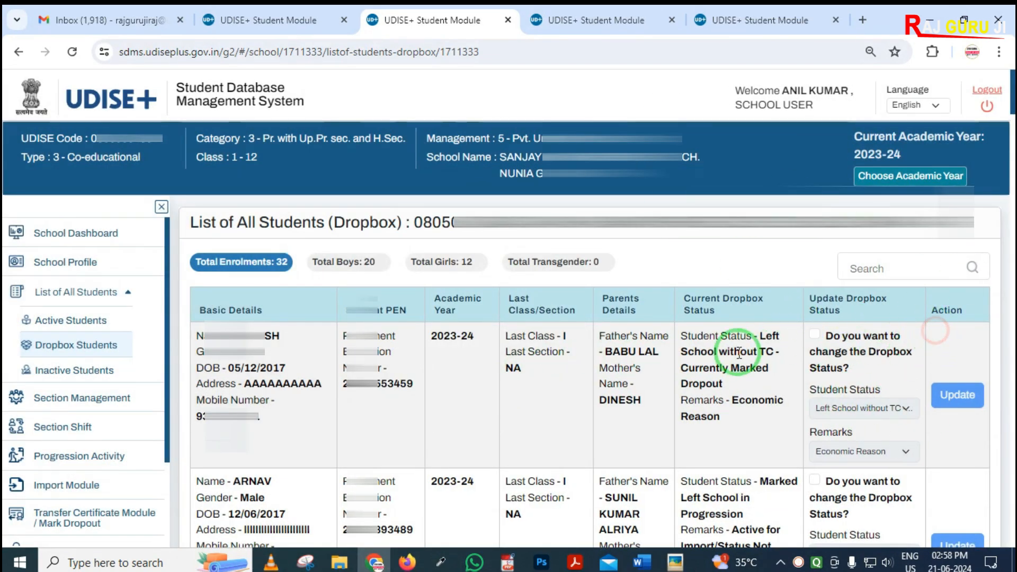
# Enable changing the first student's Dropbox status again and turn it back off.
pyautogui.click(815, 337)
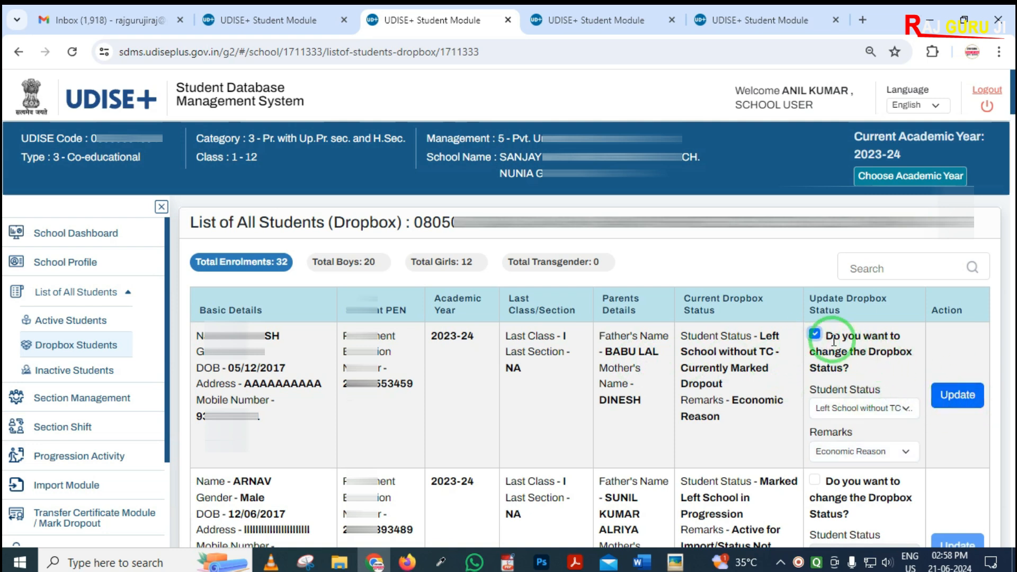
pyautogui.click(814, 334)
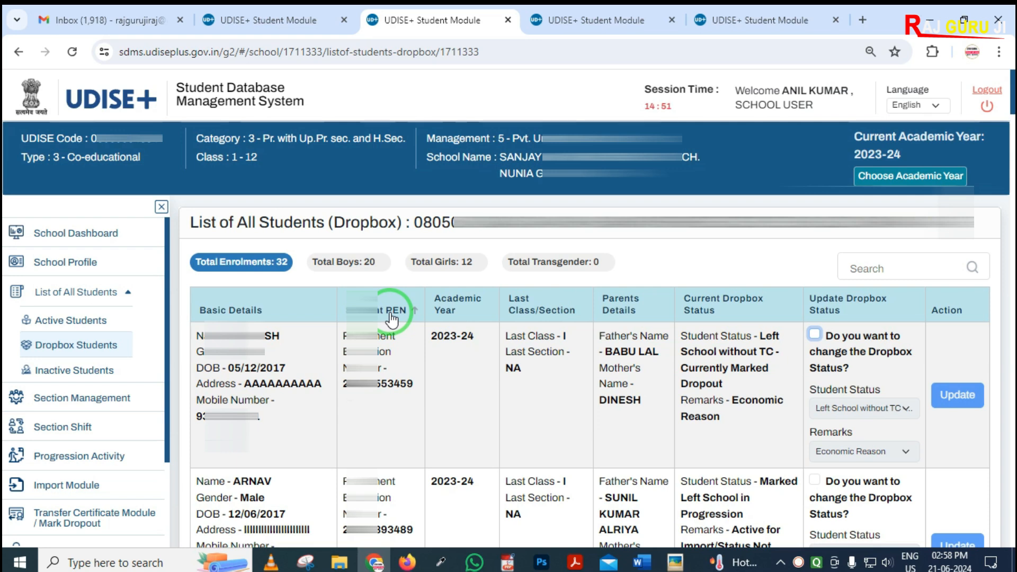
pyautogui.hotkey('ctrl', 'alt', 'd')
pyautogui.moveTo(257, 248); pyautogui.dragTo(317, 287)
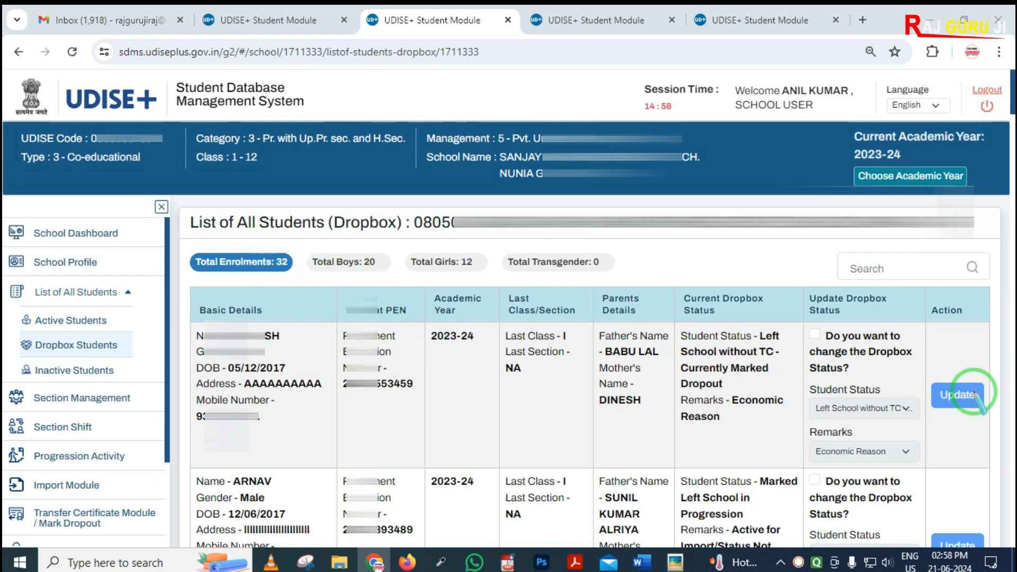
pyautogui.moveTo(262, 246); pyautogui.dragTo(294, 281)
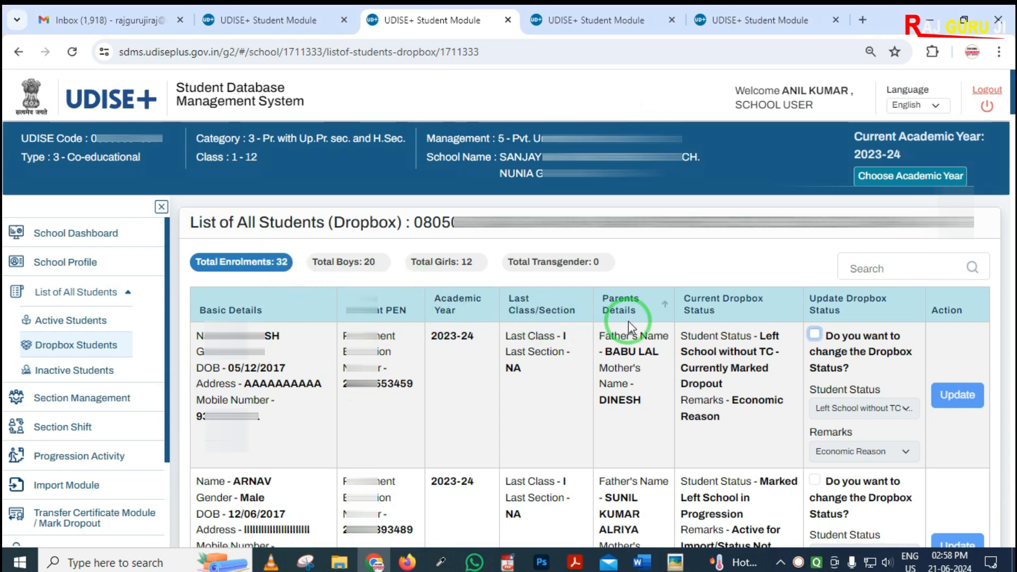
# Review the current Dropbox status and remarks of the remaining students in the list.
pyautogui.scroll(-3, 639, 326)
pyautogui.scroll(-5, 643, 328)
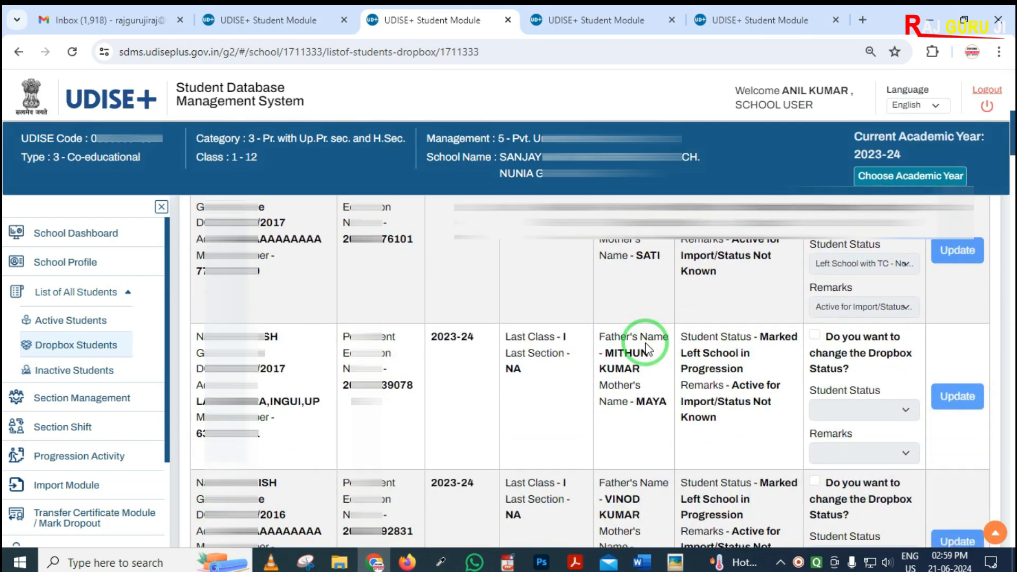
pyautogui.scroll(2, 647, 350)
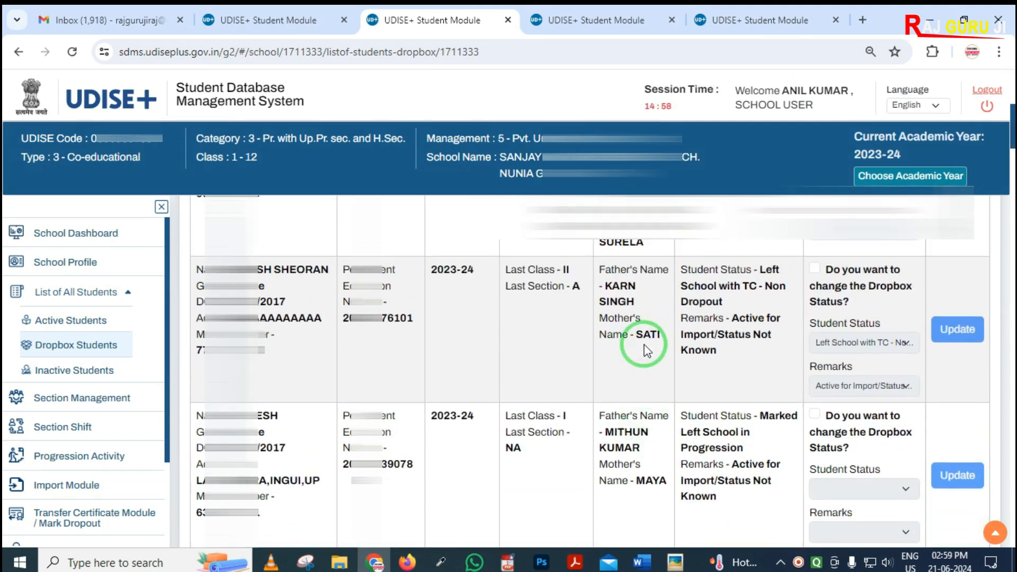
pyautogui.scroll(-1, 647, 351)
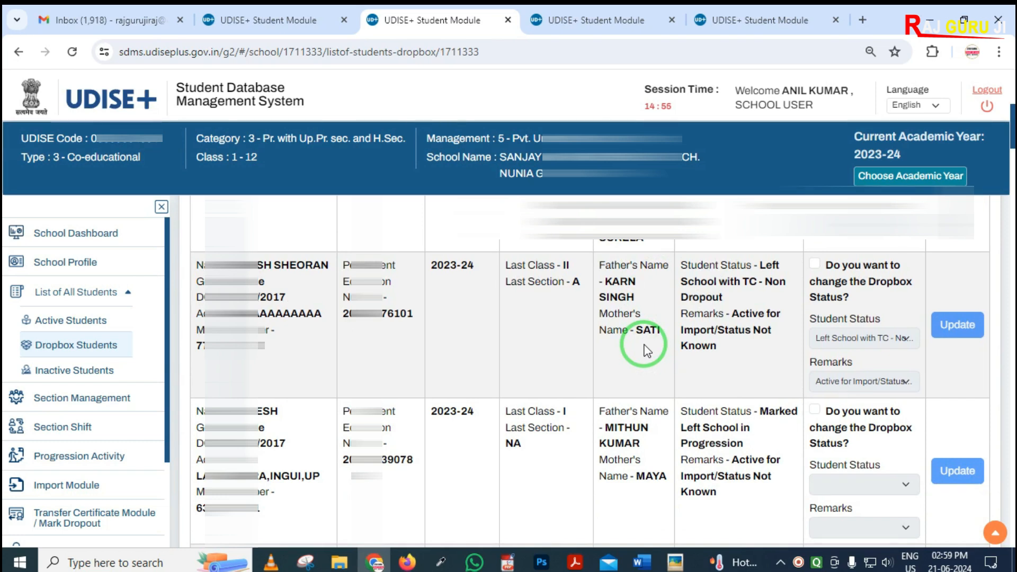
pyautogui.scroll(-5, 641, 353)
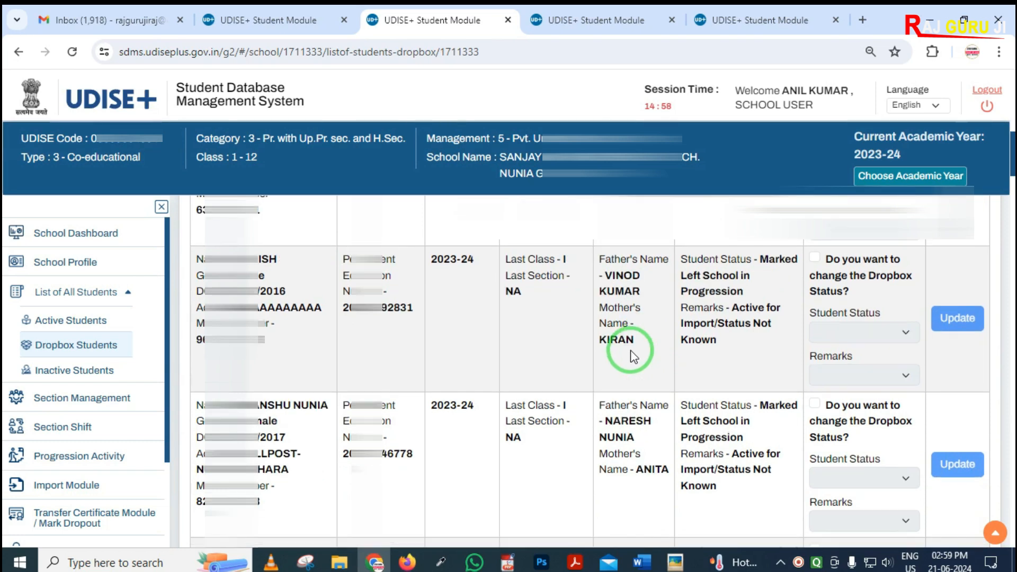
pyautogui.scroll(-6, 631, 356)
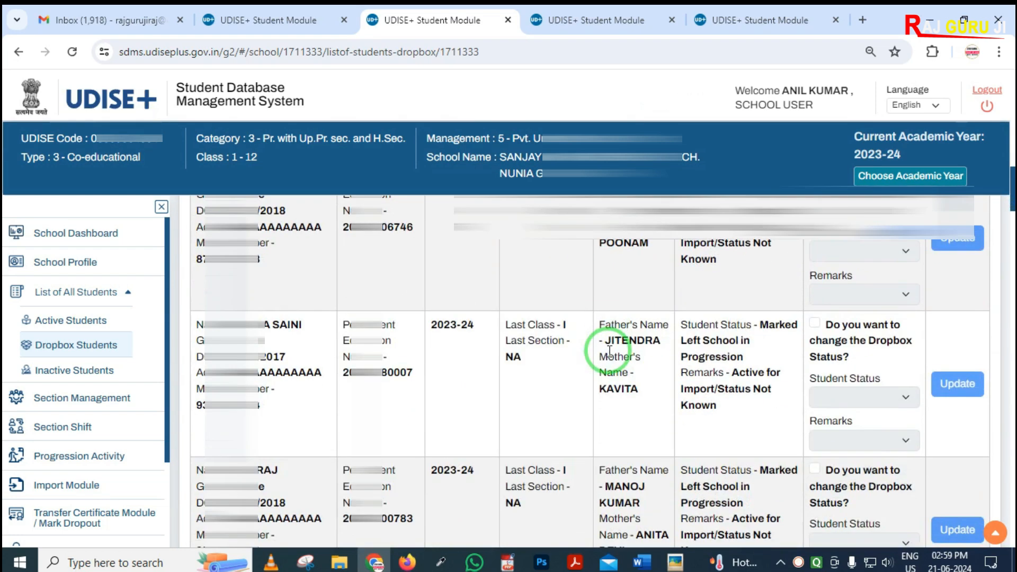